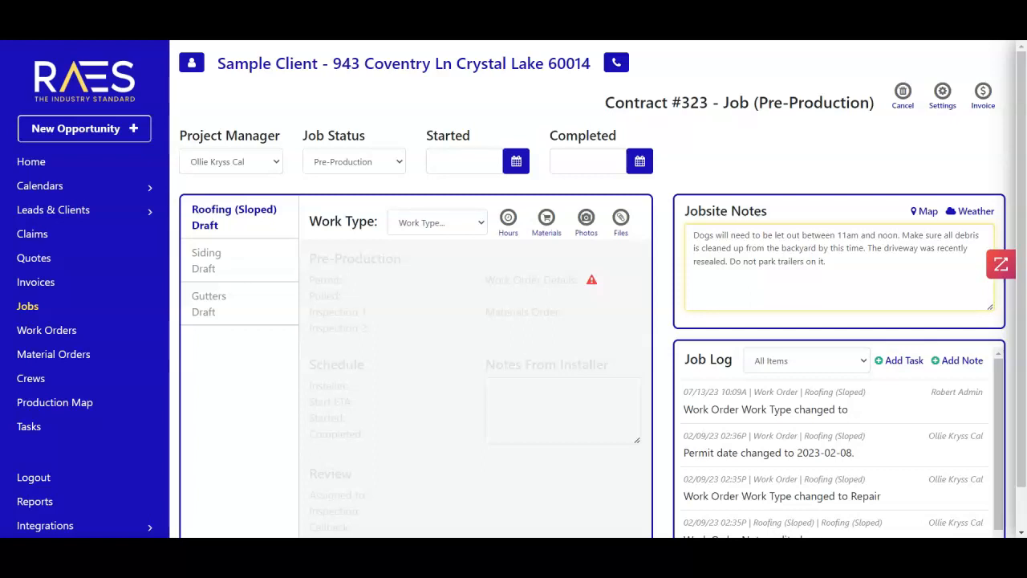
# - Delete the sentences about the resealed driveway and parking trailers from the end of the jobsite notes
pyautogui.click(868, 250)
pyautogui.hotkey('ctrl', 'shift', 'End')
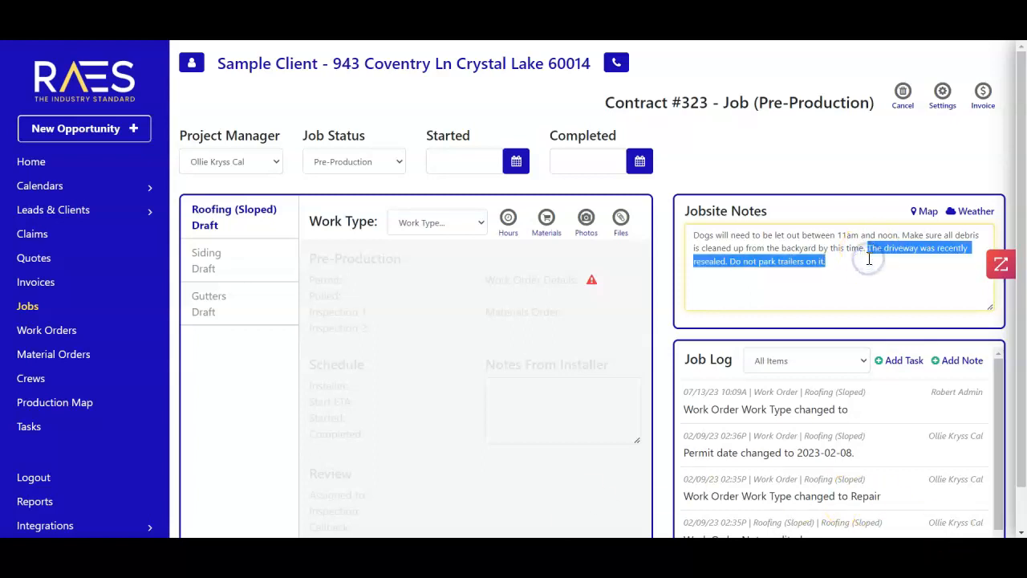
pyautogui.press('BackSpace')
pyautogui.scroll(-1, 868, 258)
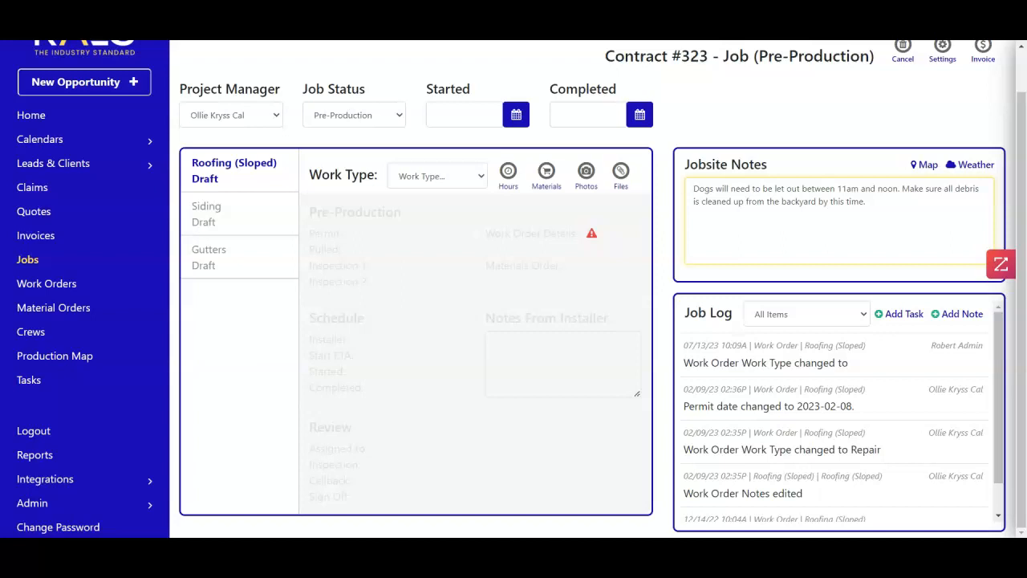
# - Set the work type of the Roofing (Sloped) work order to Replace
pyautogui.scroll(-1, 854, 388)
pyautogui.scroll(1, 851, 386)
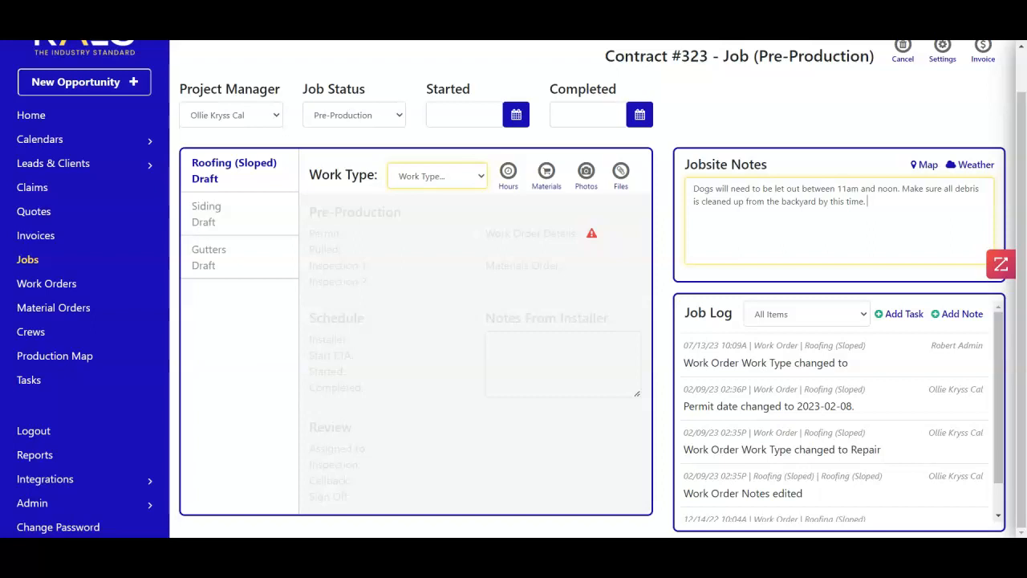
pyautogui.scroll(1, 514, 289)
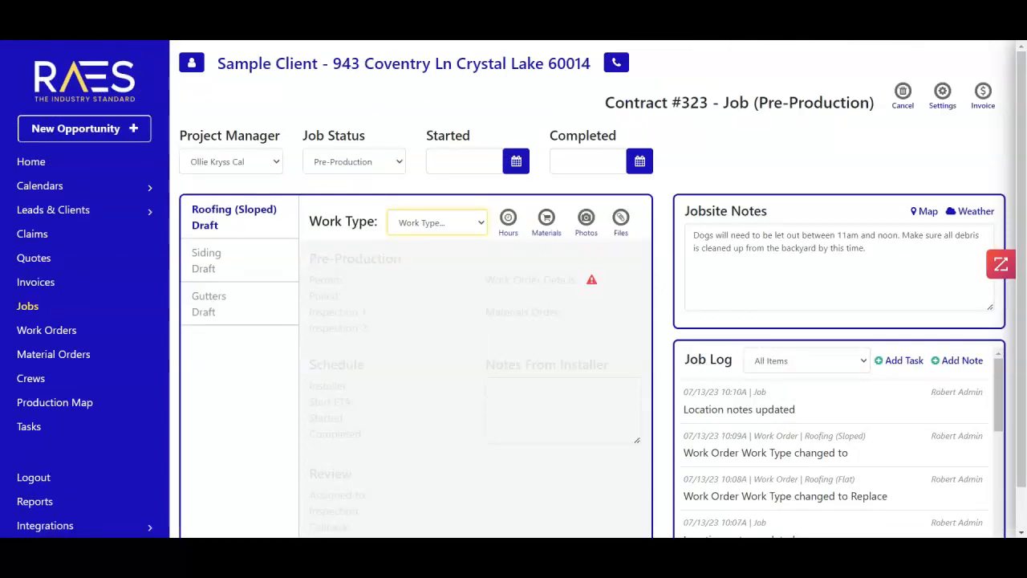
pyautogui.click(432, 225)
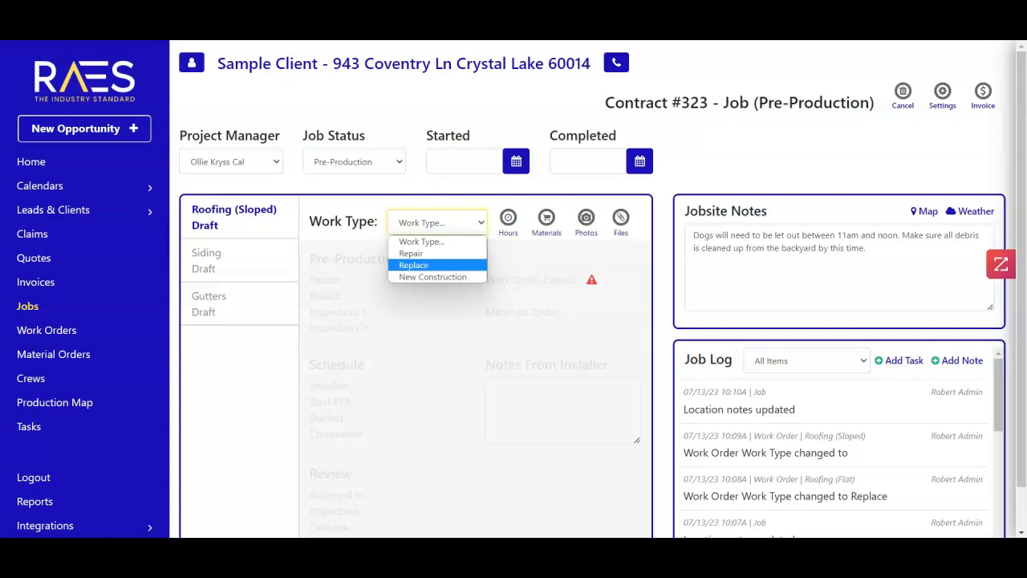
pyautogui.click(432, 268)
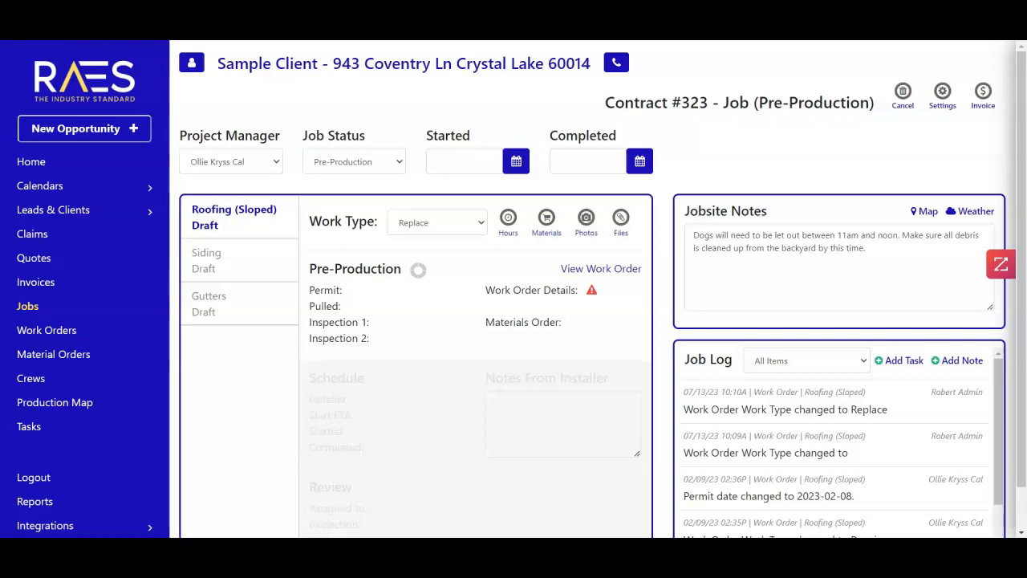
pyautogui.moveTo(418, 272)
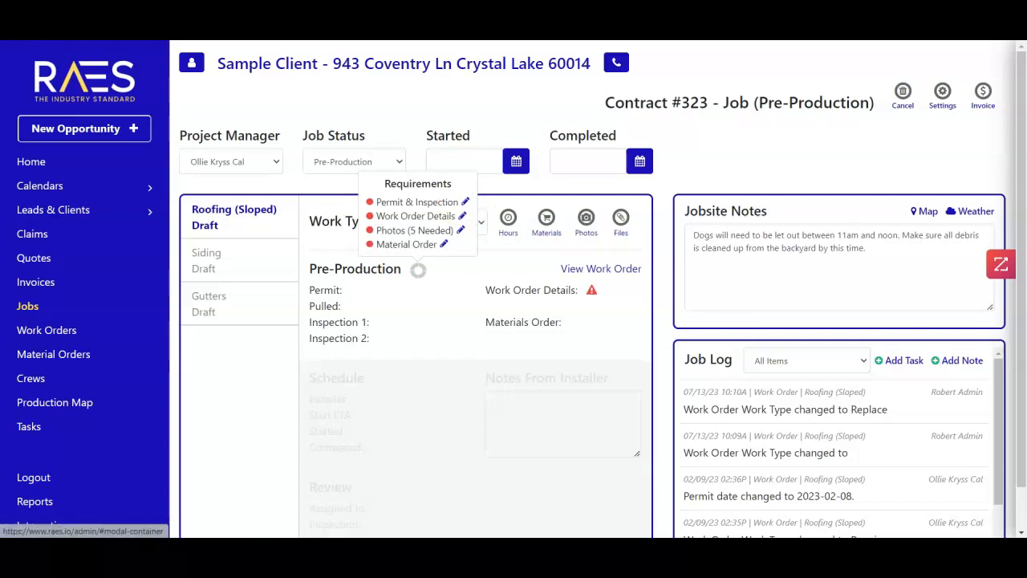
pyautogui.click(465, 201)
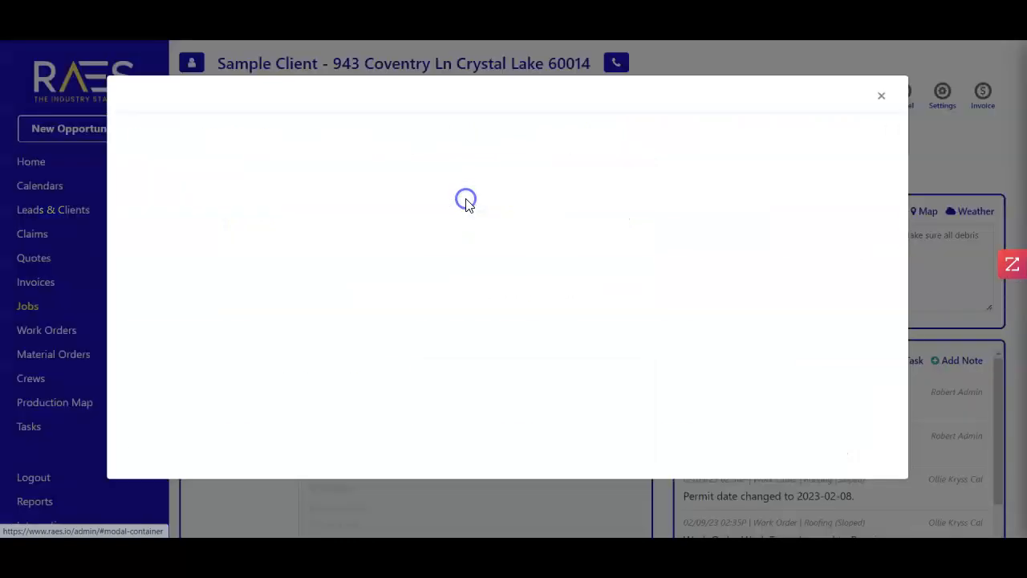
pyautogui.click(166, 169)
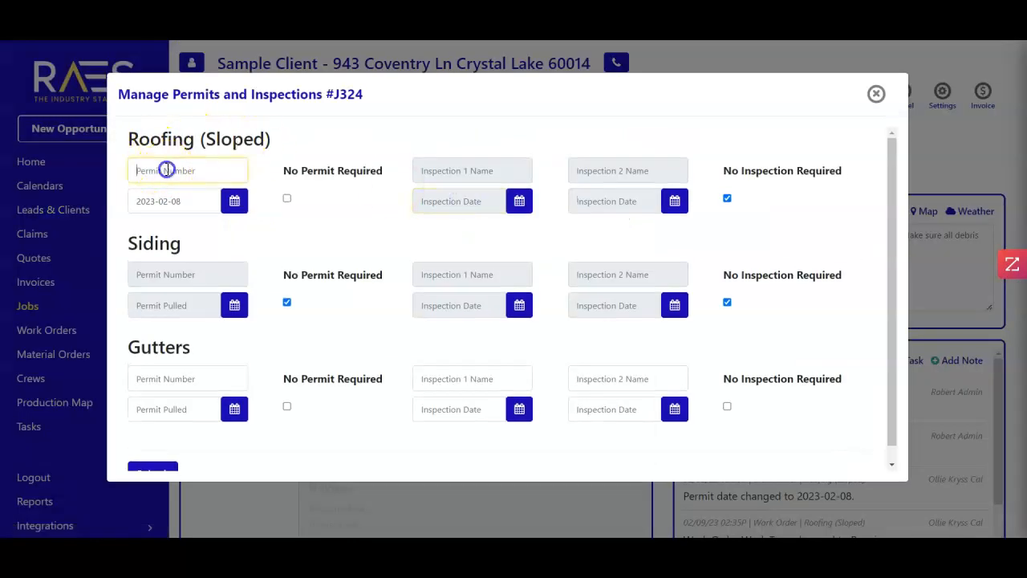
pyautogui.write('1234567789')
pyautogui.click(158, 198)
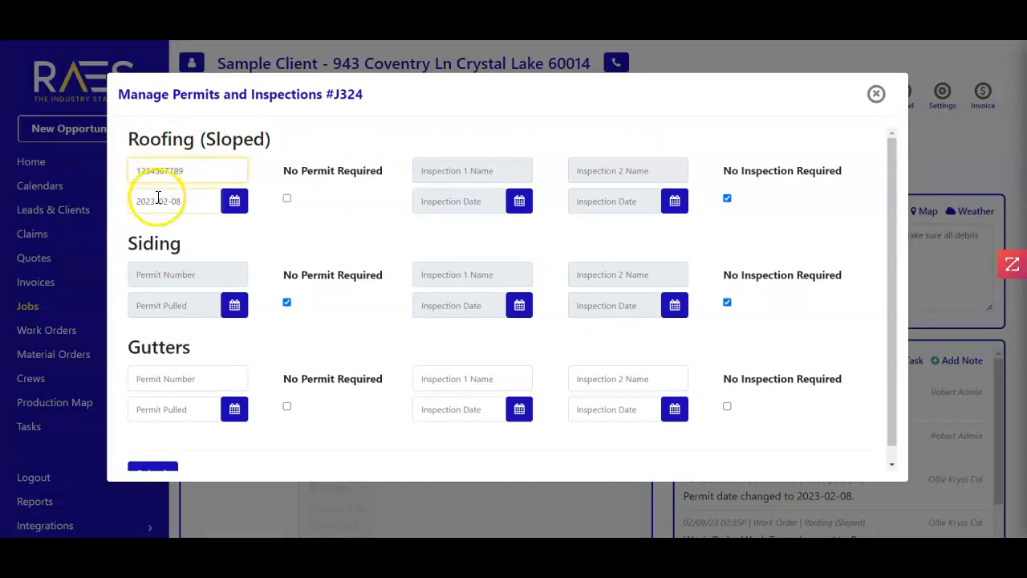
pyautogui.click(234, 201)
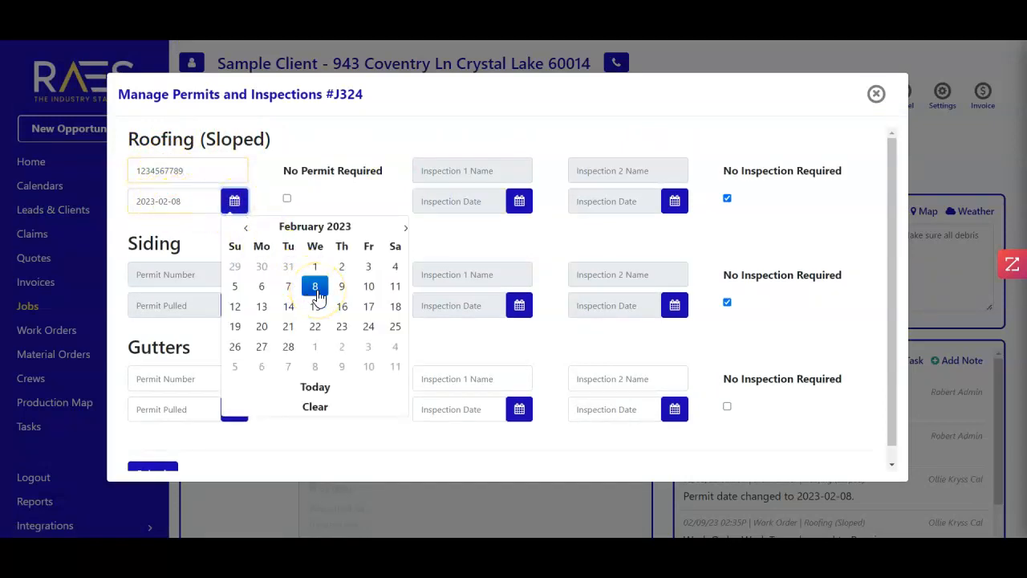
pyautogui.click(315, 290)
# - Make inspections required for Roofing (Sloped) and name them Ice & Water and Final
pyautogui.click(472, 170)
pyautogui.click(727, 200)
pyautogui.click(499, 173)
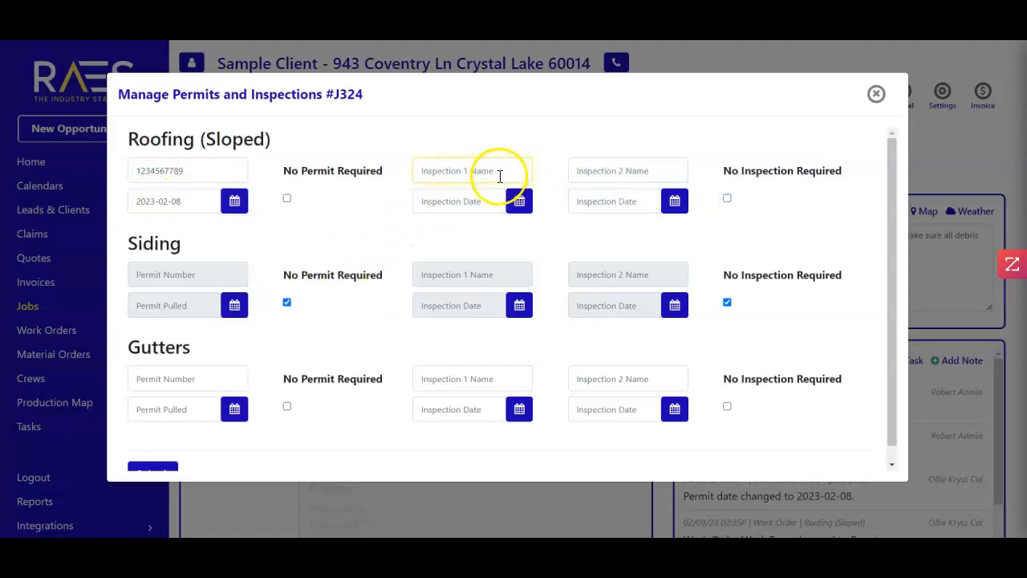
pyautogui.write('Ice')
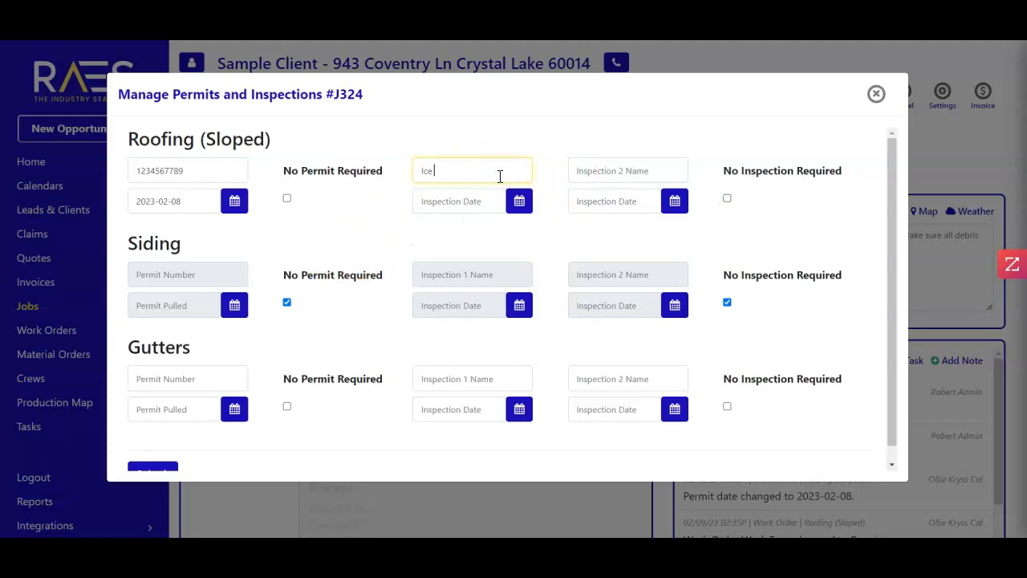
pyautogui.write(' & Water')
pyautogui.click(592, 170)
pyautogui.write('Final')
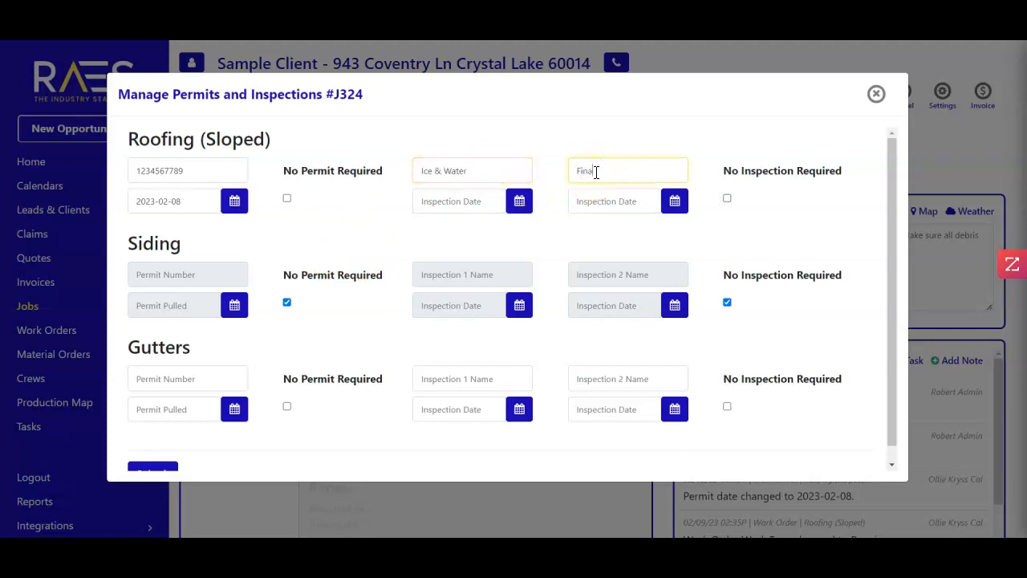
# - Set the Ice & Water inspection date to 2023-07-14 and submit the permits and inspections
pyautogui.click(519, 200)
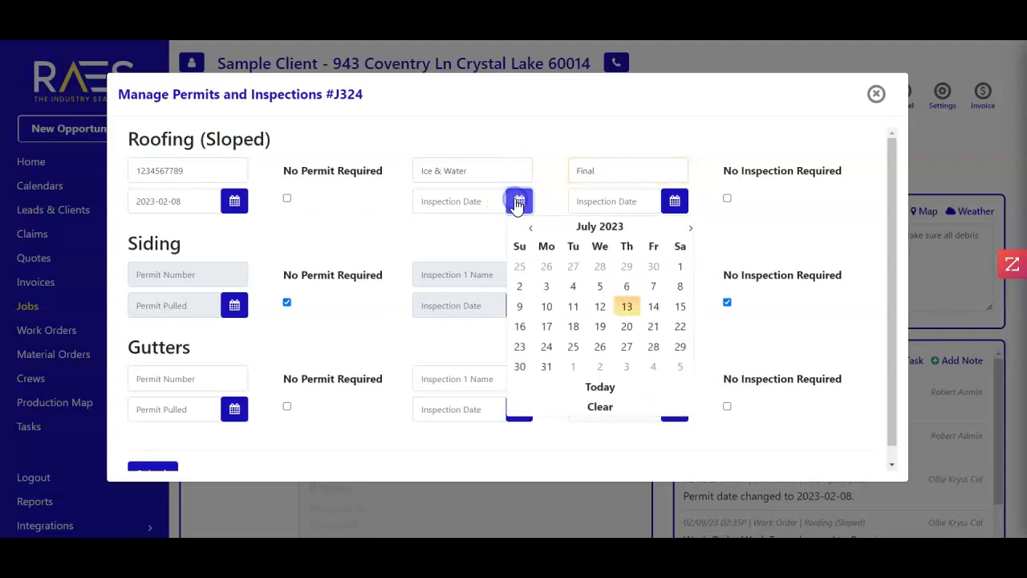
pyautogui.click(652, 306)
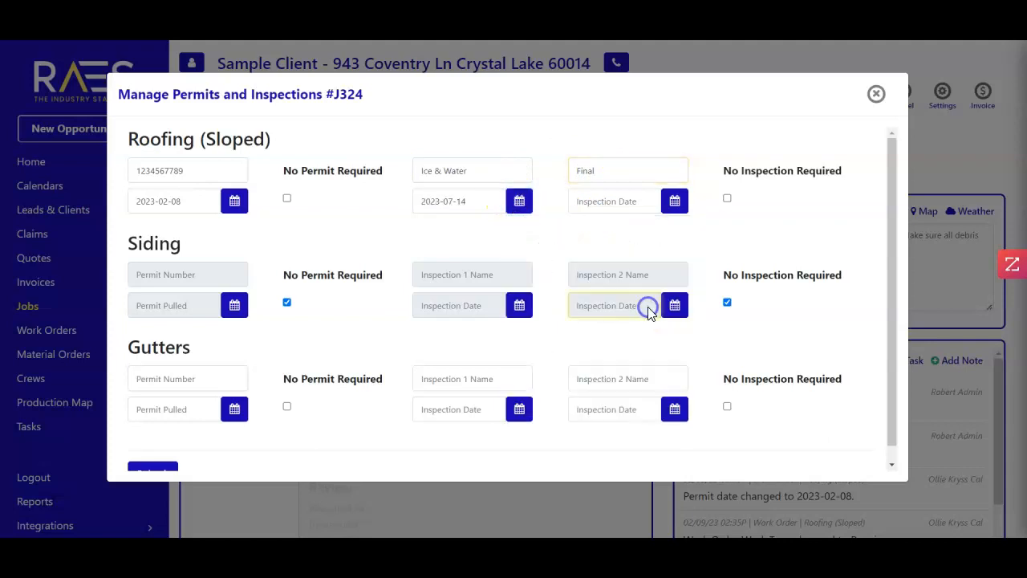
pyautogui.scroll(-1, 337, 297)
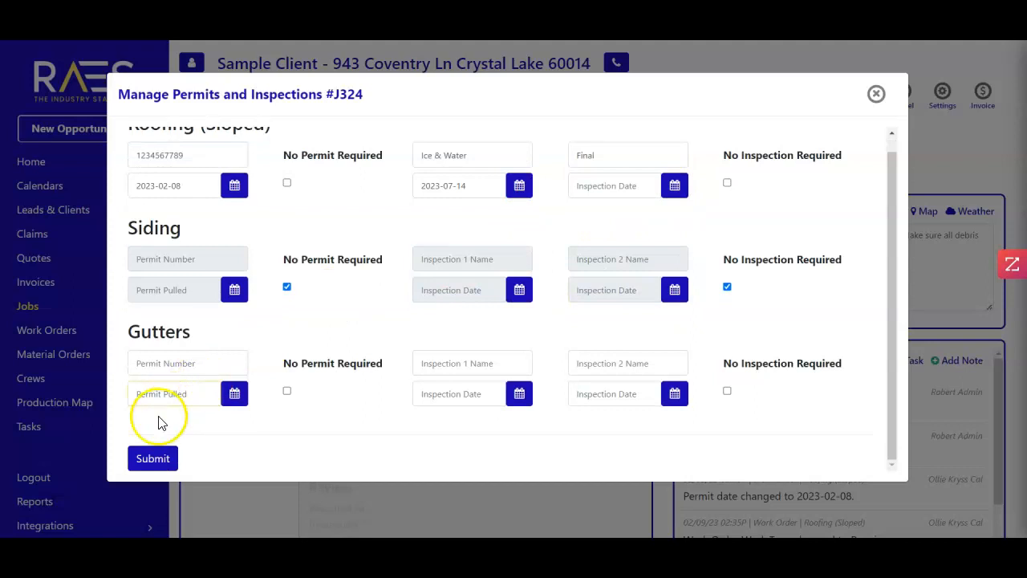
pyautogui.click(154, 457)
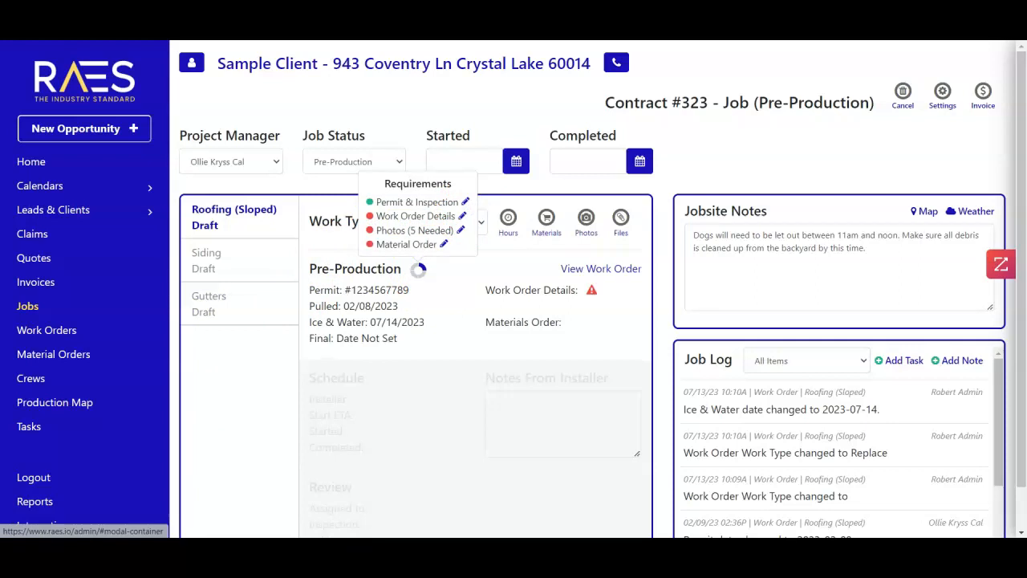
# - In the sloped roofing worksheet, enter roof area 24 and pitch and story breakdown 4 squares 6/12; 20 squares 8/12
pyautogui.click(462, 216)
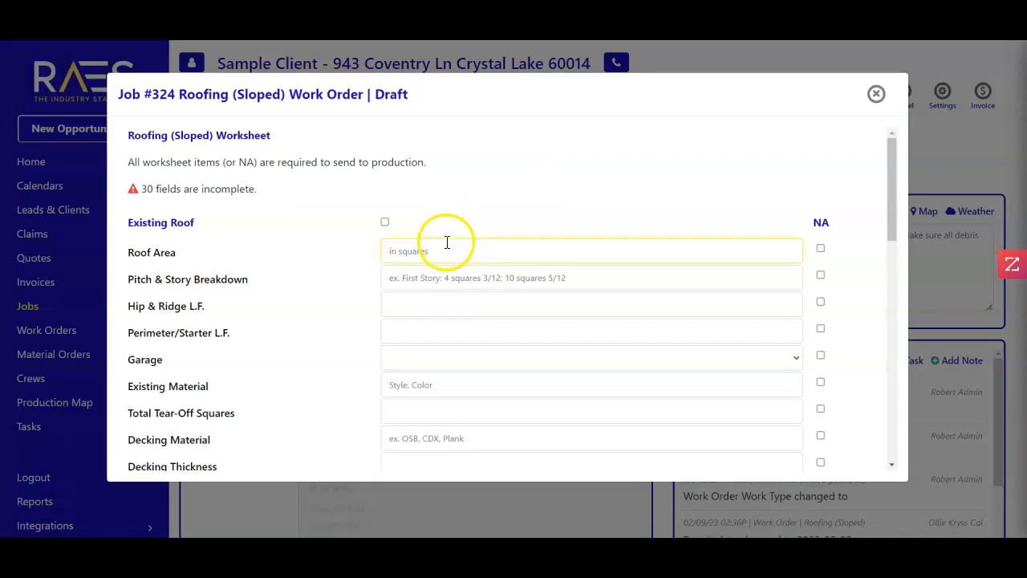
pyautogui.click(455, 278)
pyautogui.click(456, 277)
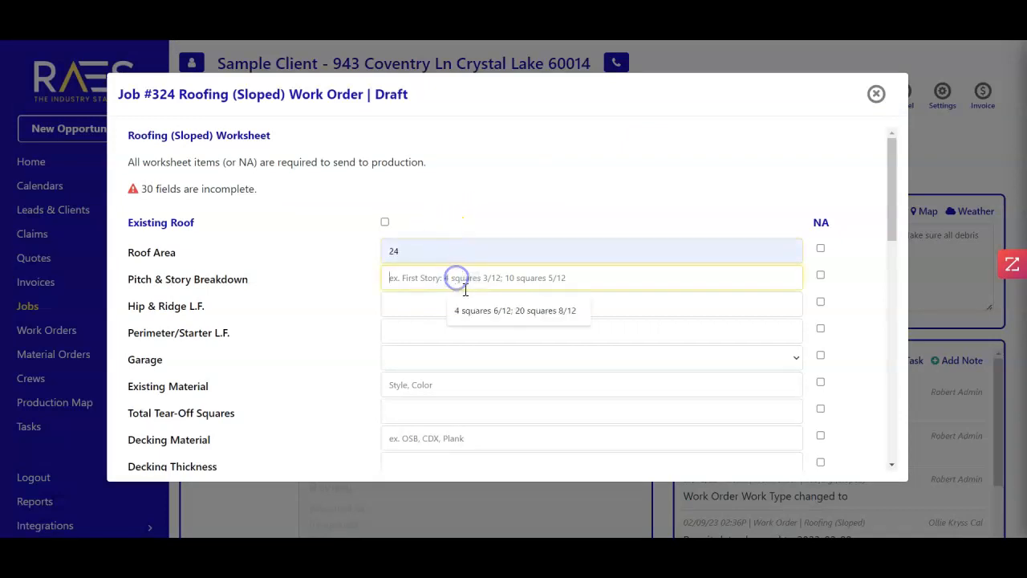
pyautogui.click(469, 309)
# - Complete the remaining worksheet fields, add the installer note "Place ladder on East side of house." and save the work order
pyautogui.click(470, 306)
pyautogui.click(466, 337)
pyautogui.click(466, 332)
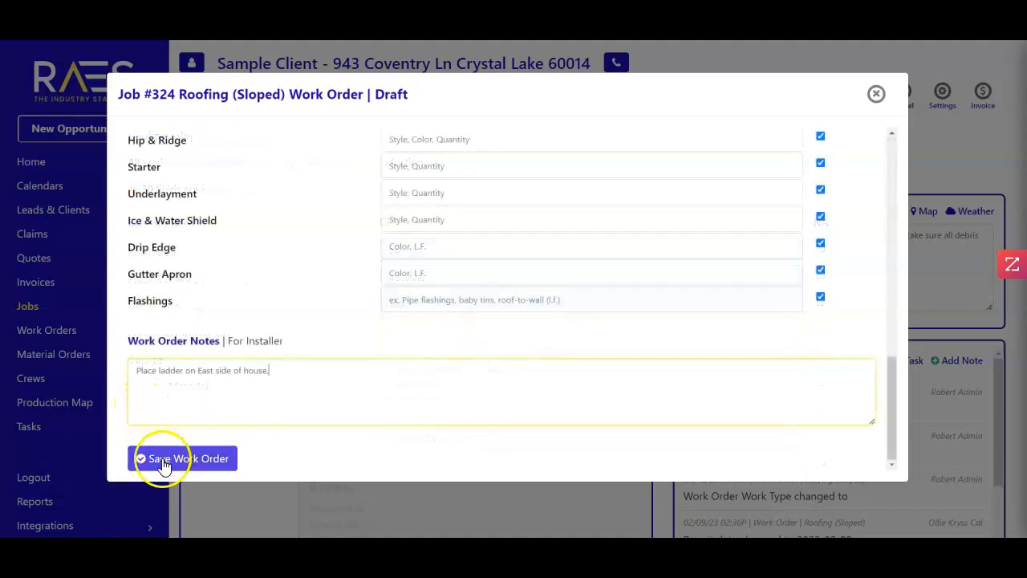
pyautogui.click(163, 464)
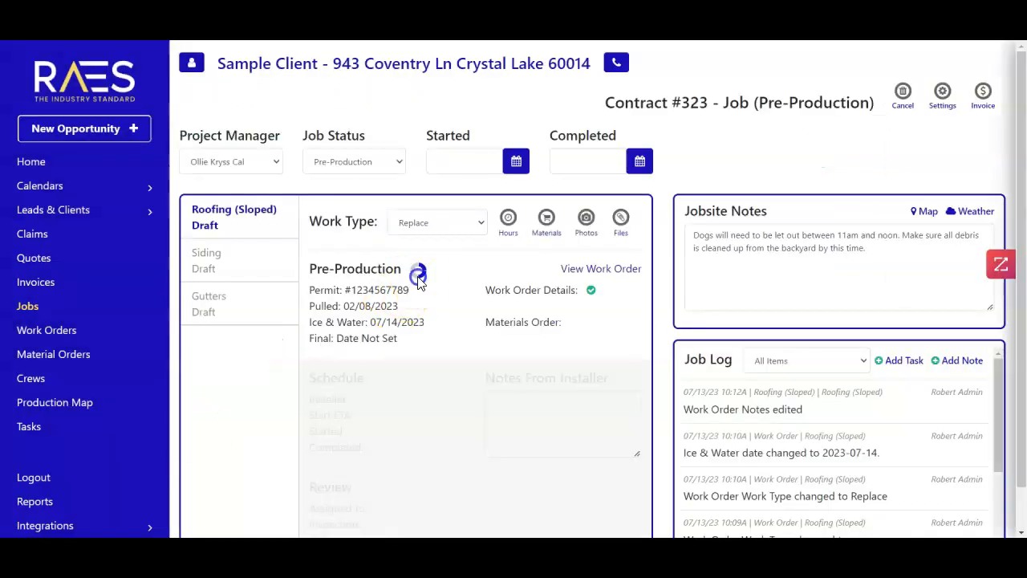
# - Tag all seven contract photos as Roofing (Sloped), save the changes and return to the job
pyautogui.moveTo(418, 275)
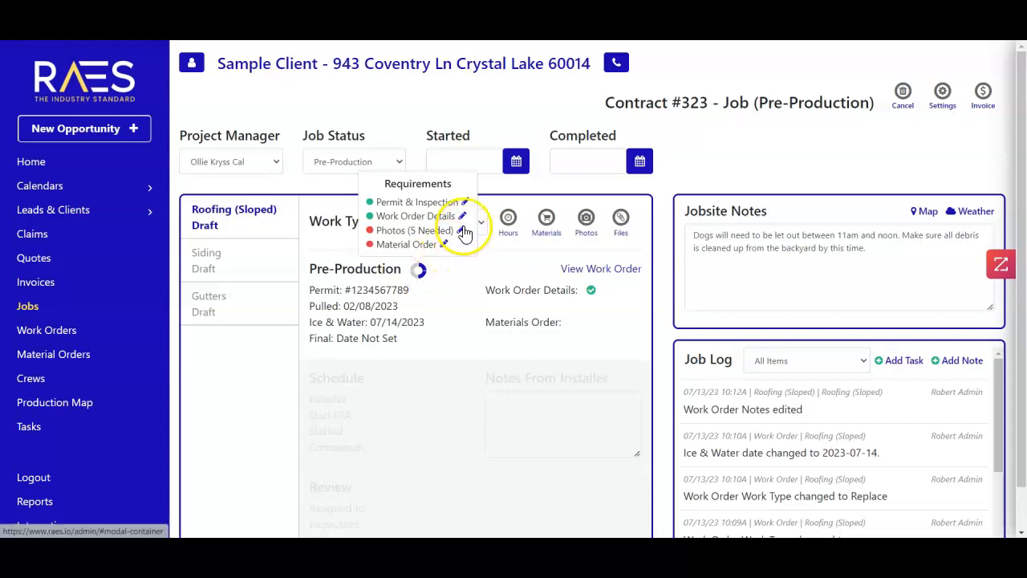
pyautogui.click(462, 231)
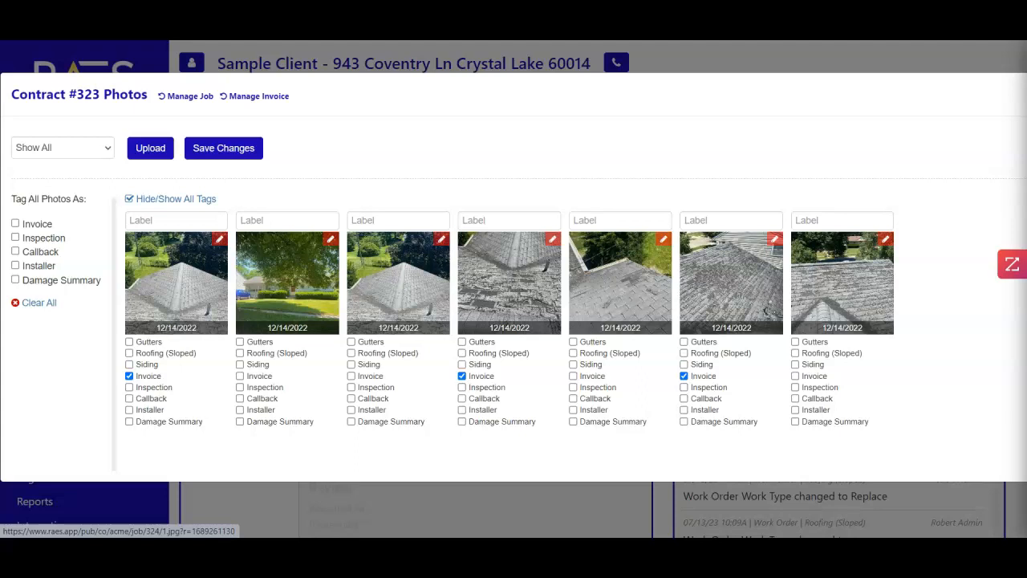
pyautogui.click(129, 353)
pyautogui.click(240, 353)
pyautogui.click(352, 353)
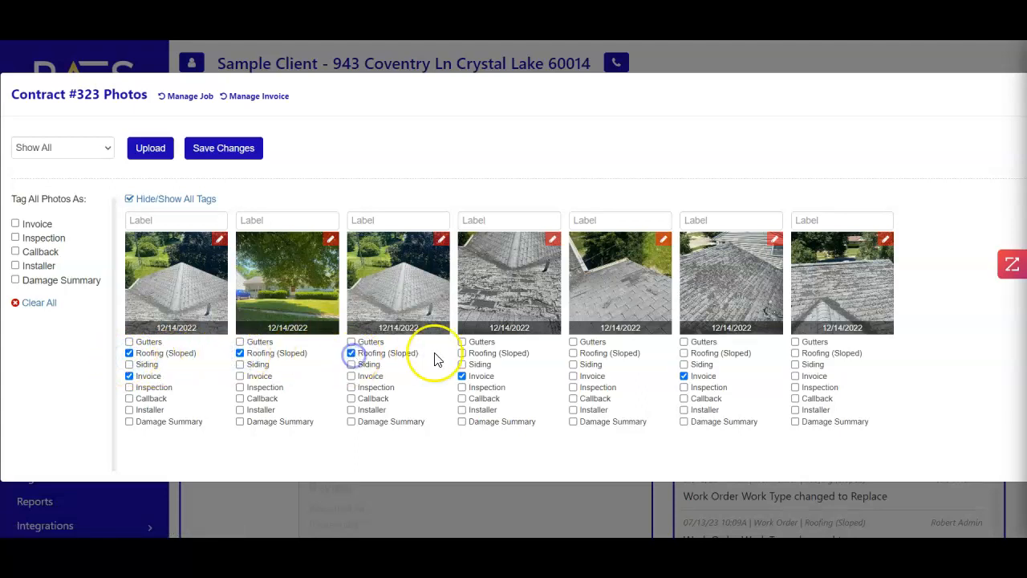
pyautogui.click(462, 354)
pyautogui.click(573, 354)
pyautogui.click(684, 353)
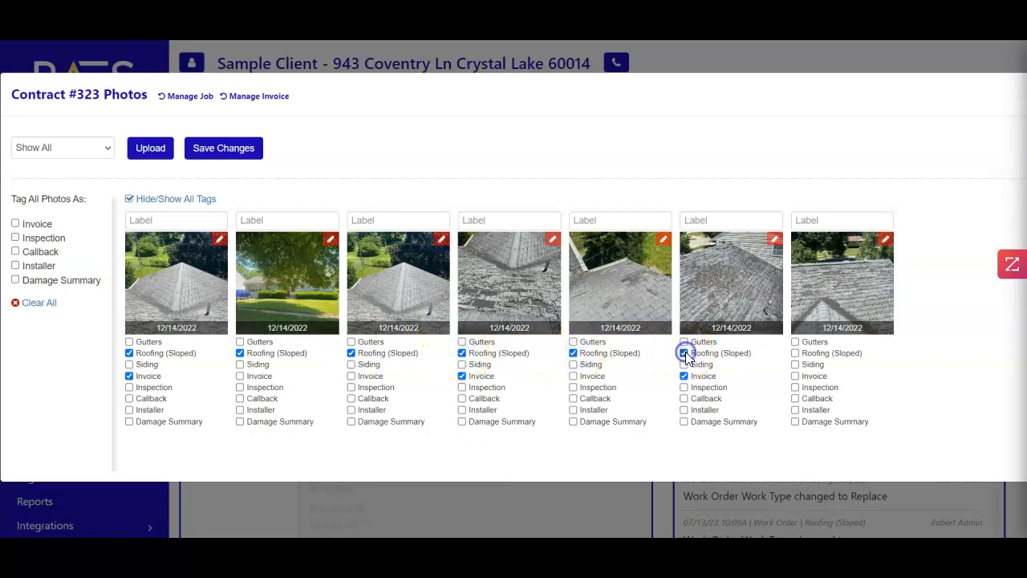
pyautogui.click(796, 354)
pyautogui.click(243, 155)
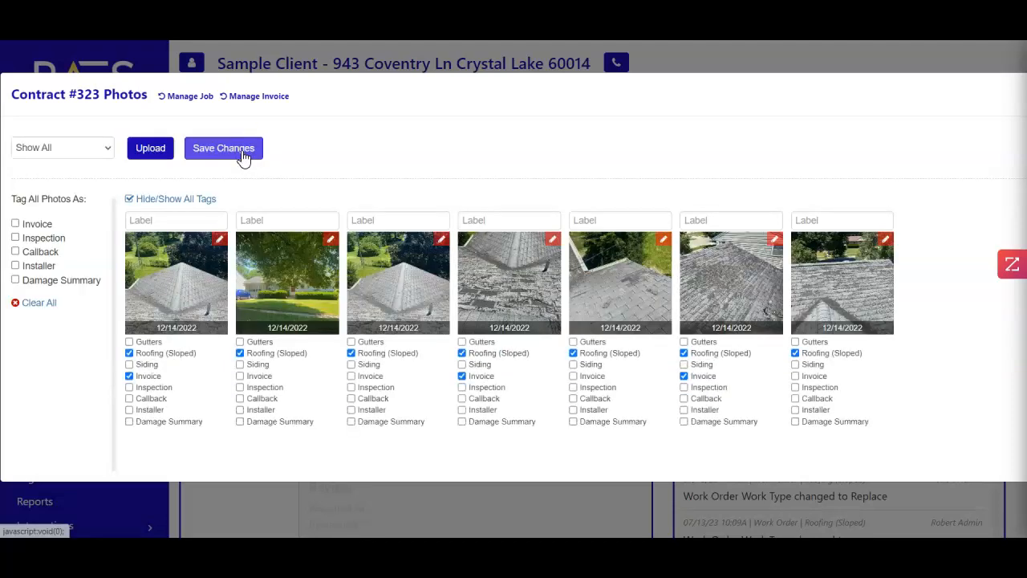
pyautogui.click(200, 98)
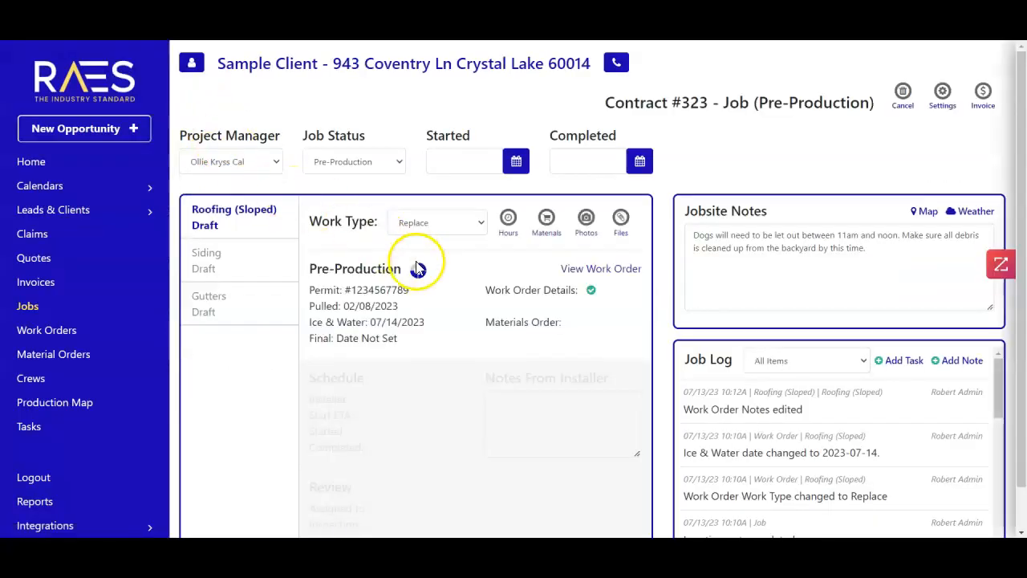
# - Add a new material order for the Roofing (Sloped) work order with supplier ABC - Rockford and order type Create Order
pyautogui.moveTo(419, 271)
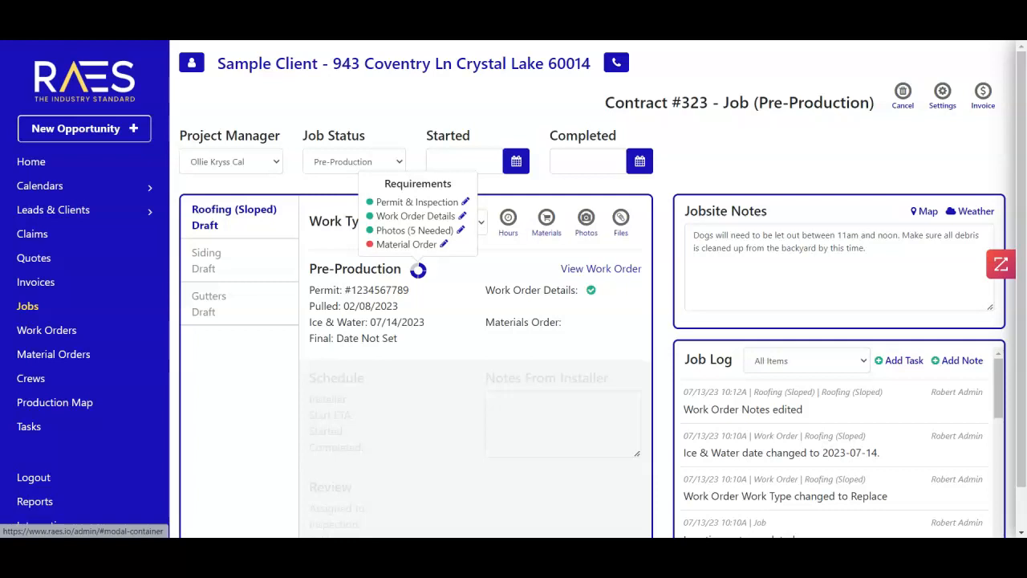
pyautogui.click(444, 244)
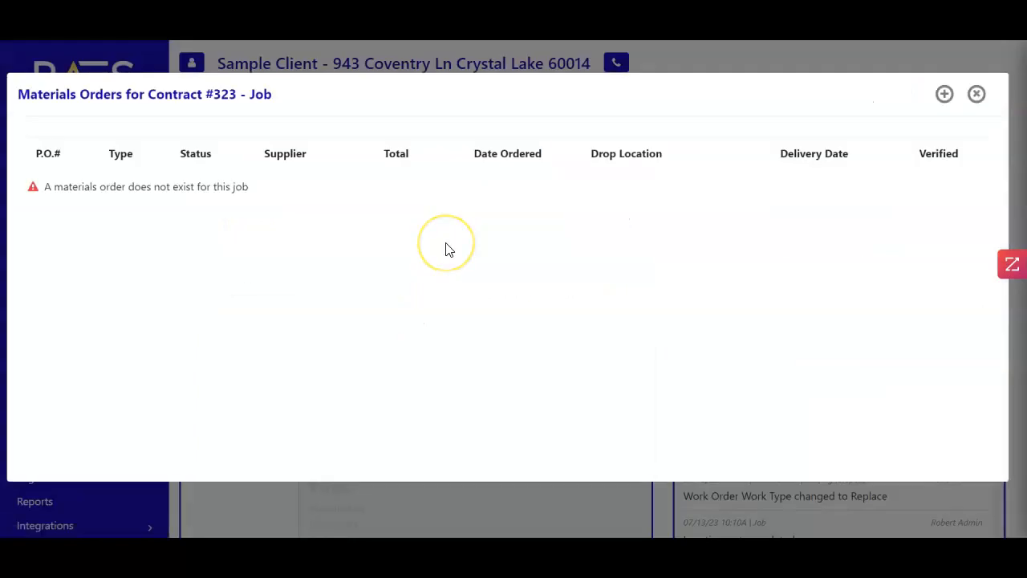
pyautogui.click(945, 95)
pyautogui.click(608, 163)
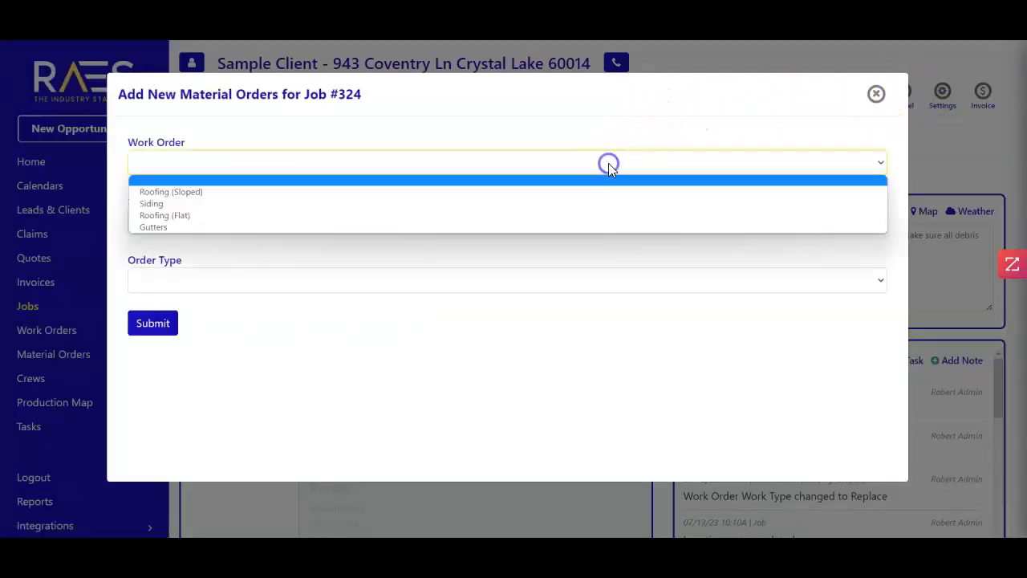
pyautogui.click(556, 193)
pyautogui.click(502, 223)
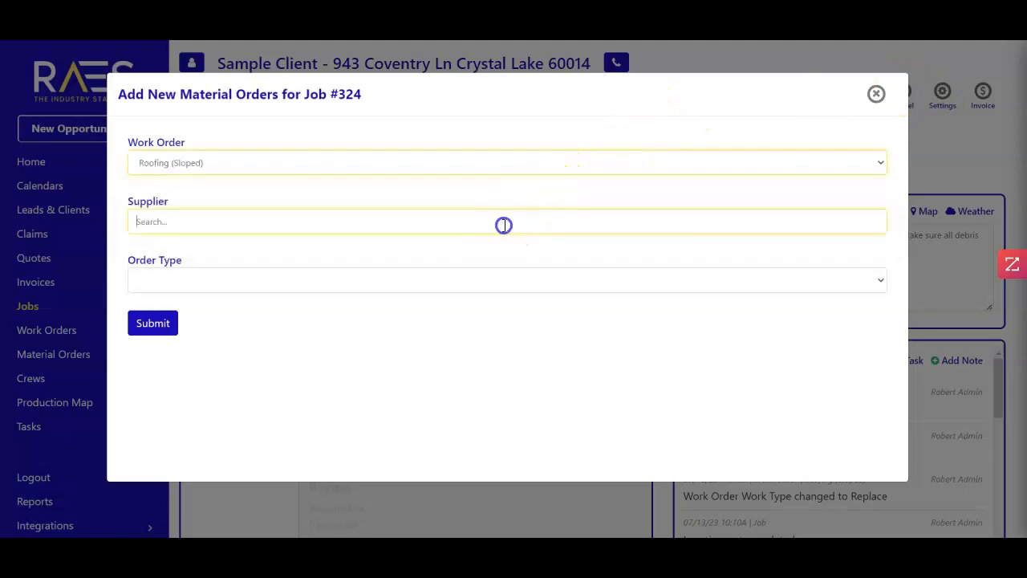
pyautogui.write('abc')
pyautogui.click(488, 239)
pyautogui.click(423, 280)
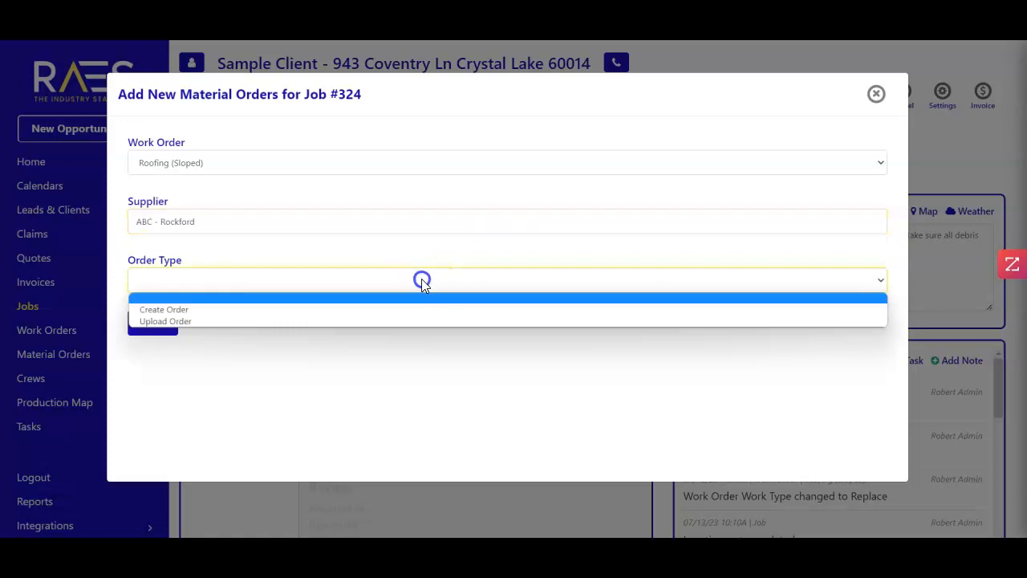
pyautogui.click(394, 312)
pyautogui.click(158, 325)
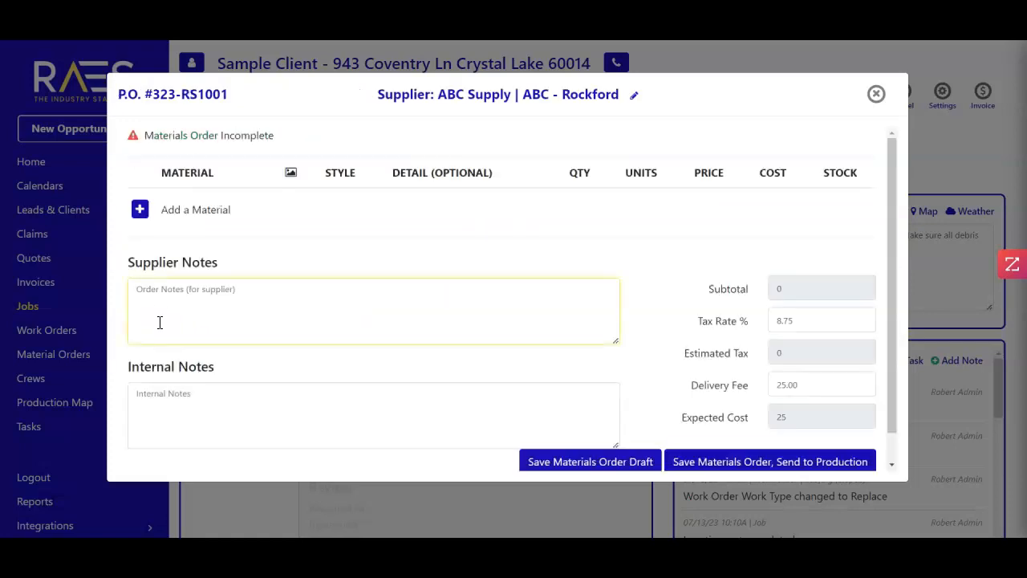
# - Load the materials from the ABC Shingle Roof - GAF - Replace template into the order
pyautogui.click(140, 209)
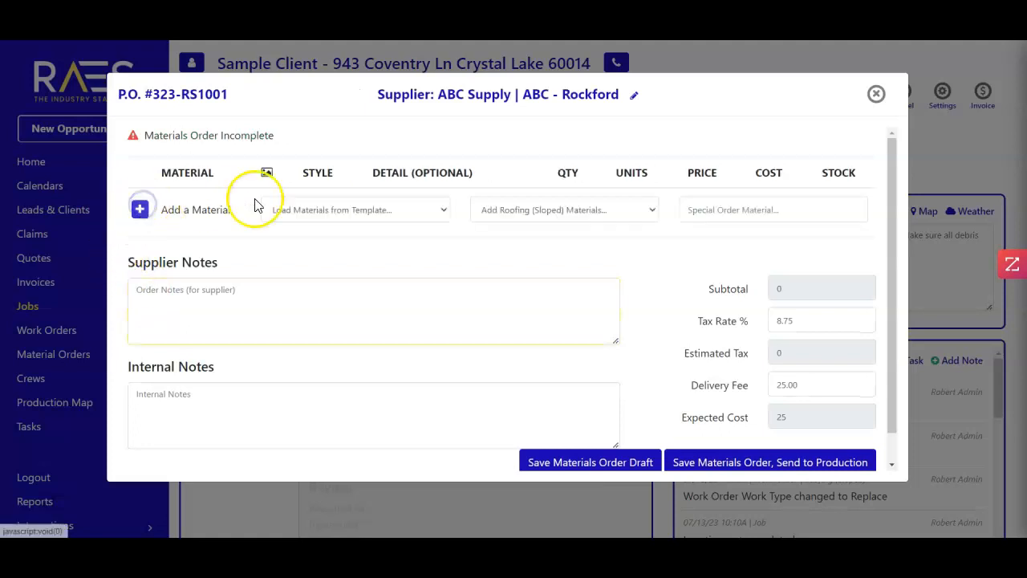
pyautogui.click(352, 205)
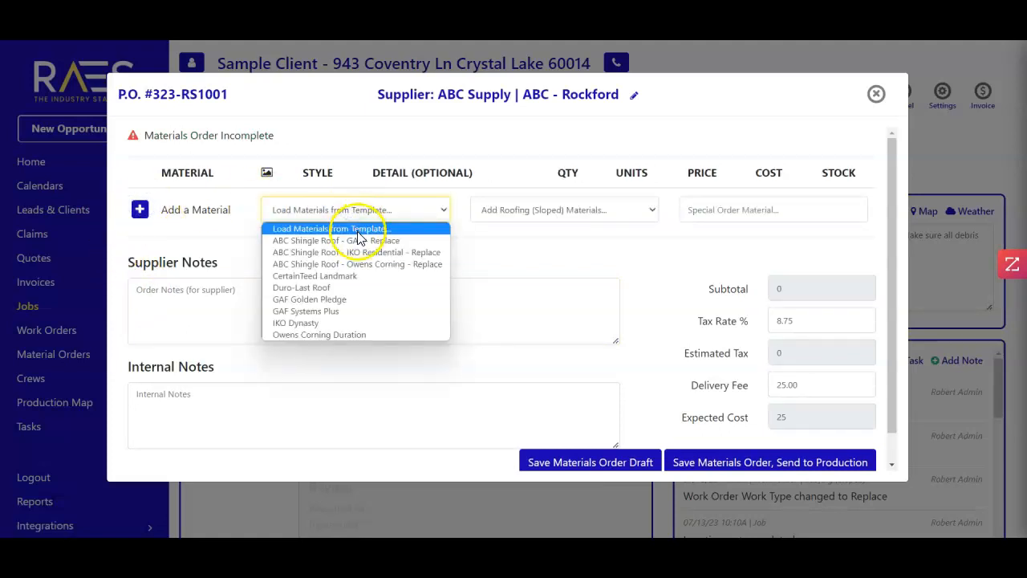
pyautogui.click(359, 240)
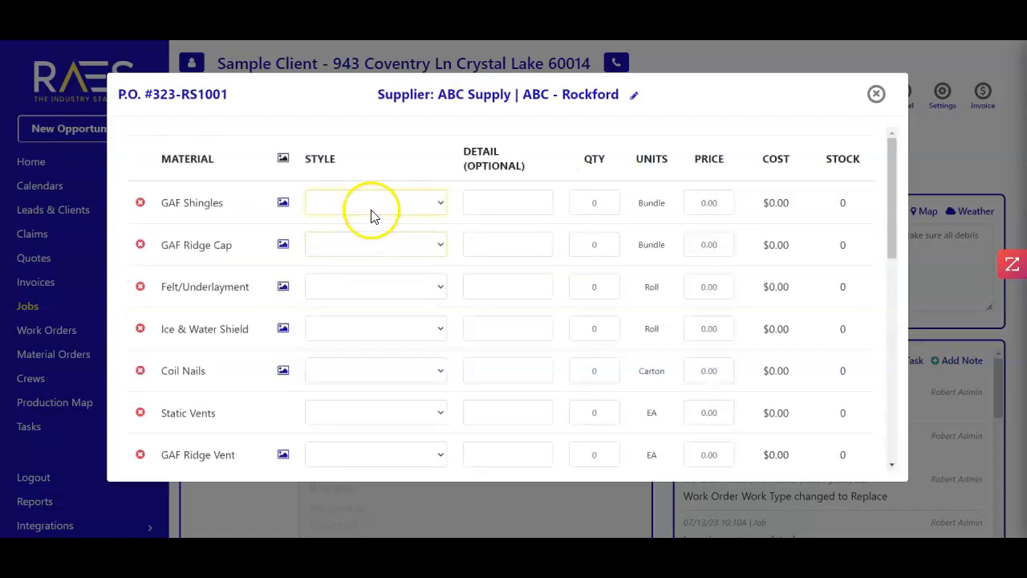
# - Set the GAF Shingles style to HDZ | Weathered Wood with a quantity of 44 bundles
pyautogui.click(371, 207)
pyautogui.click(369, 233)
pyautogui.click(489, 212)
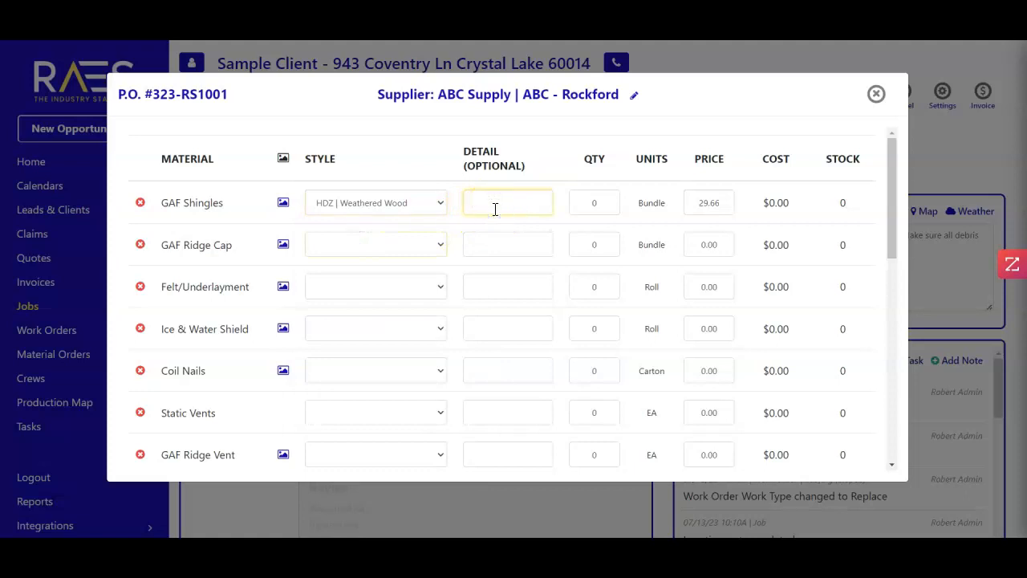
pyautogui.click(592, 204)
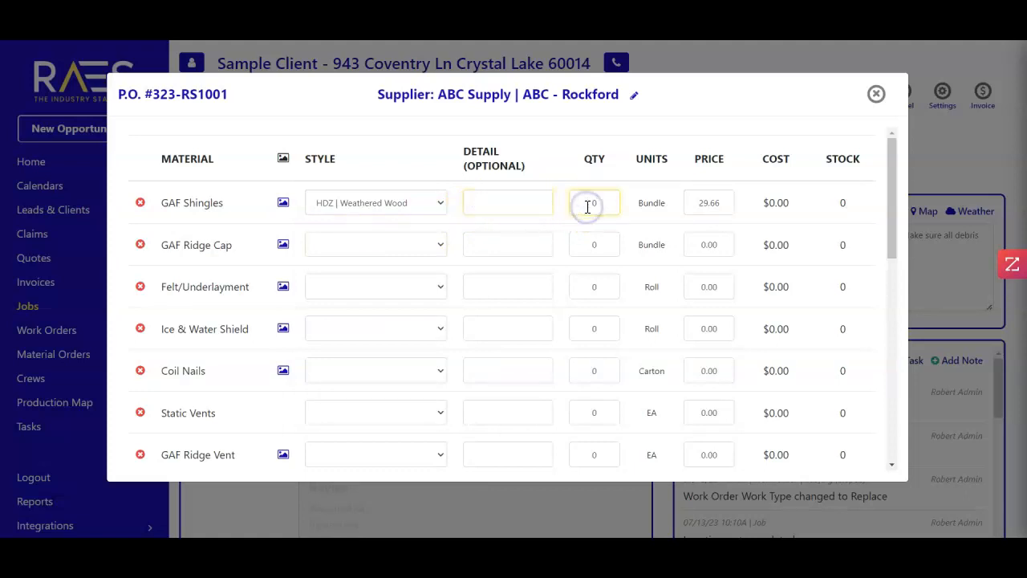
pyautogui.click(585, 204)
pyautogui.write('44')
# - Set the GAF Ridge Cap style to Seal-a-Ridge (25 LF) | Weathered Wood, then save the materials order and send it to production
pyautogui.click(405, 239)
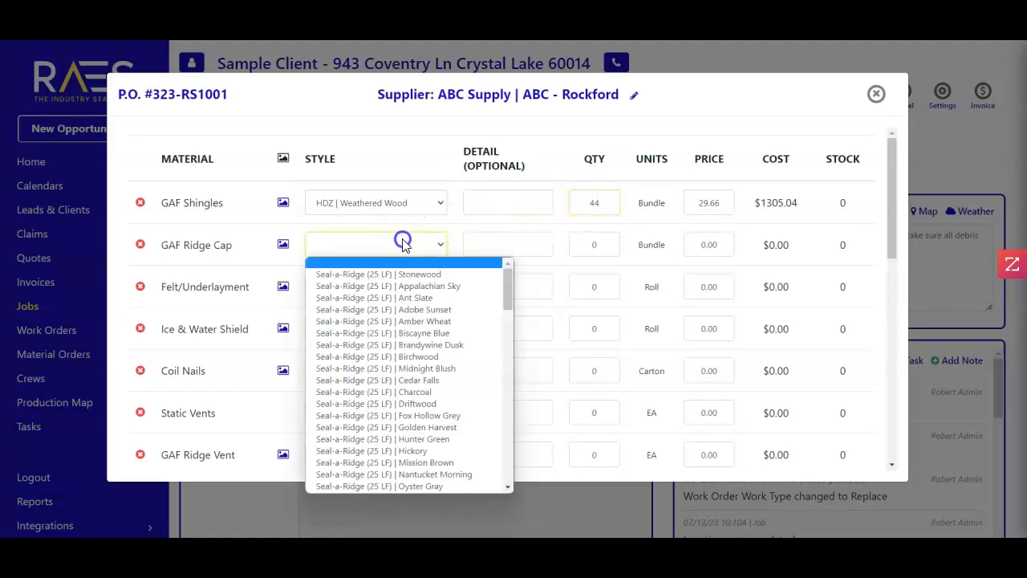
pyautogui.scroll(-3, 411, 426)
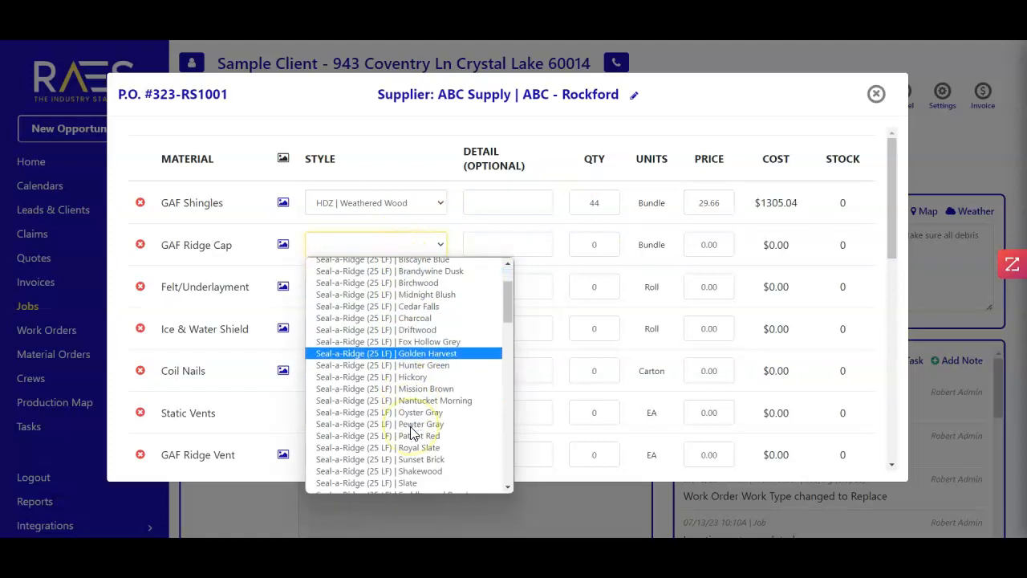
pyautogui.scroll(-3, 412, 433)
pyautogui.click(430, 411)
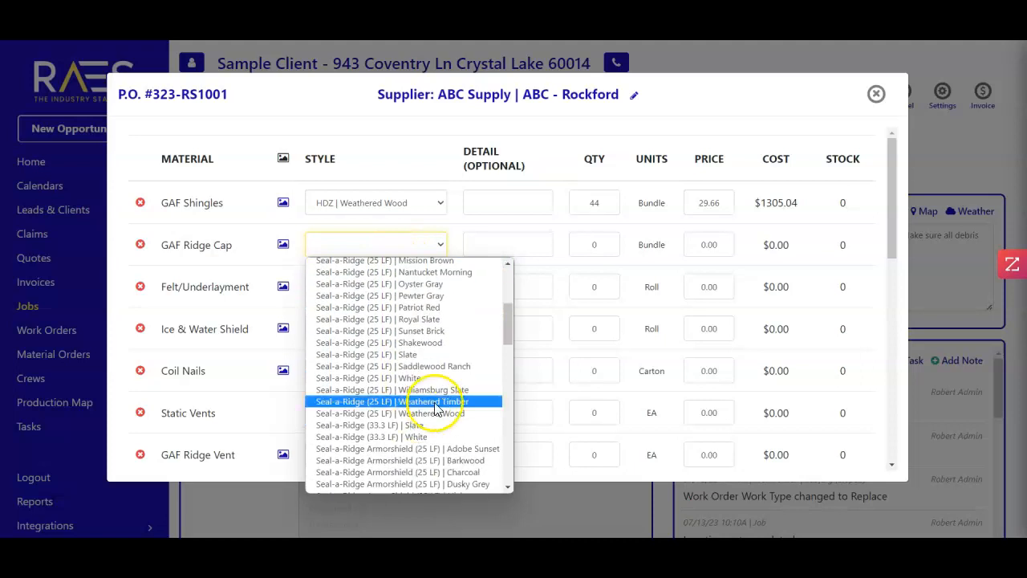
pyautogui.click(565, 295)
pyautogui.click(589, 243)
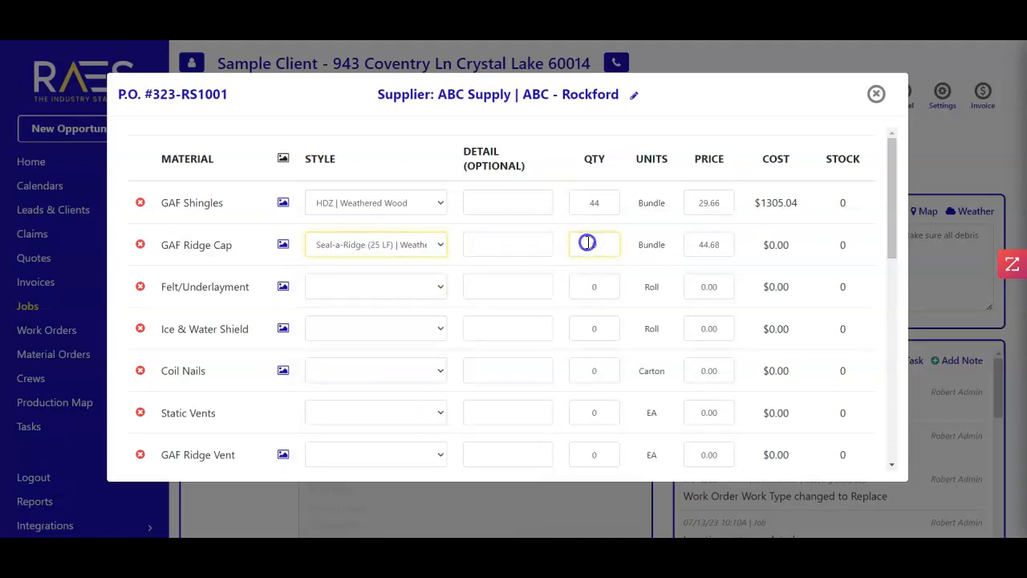
pyautogui.scroll(-10, 378, 328)
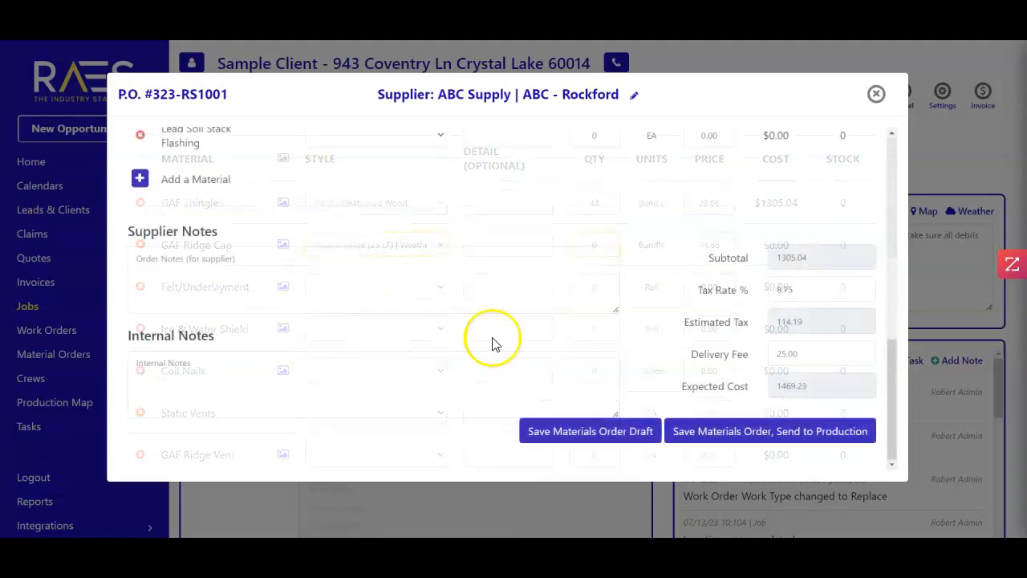
pyautogui.click(685, 439)
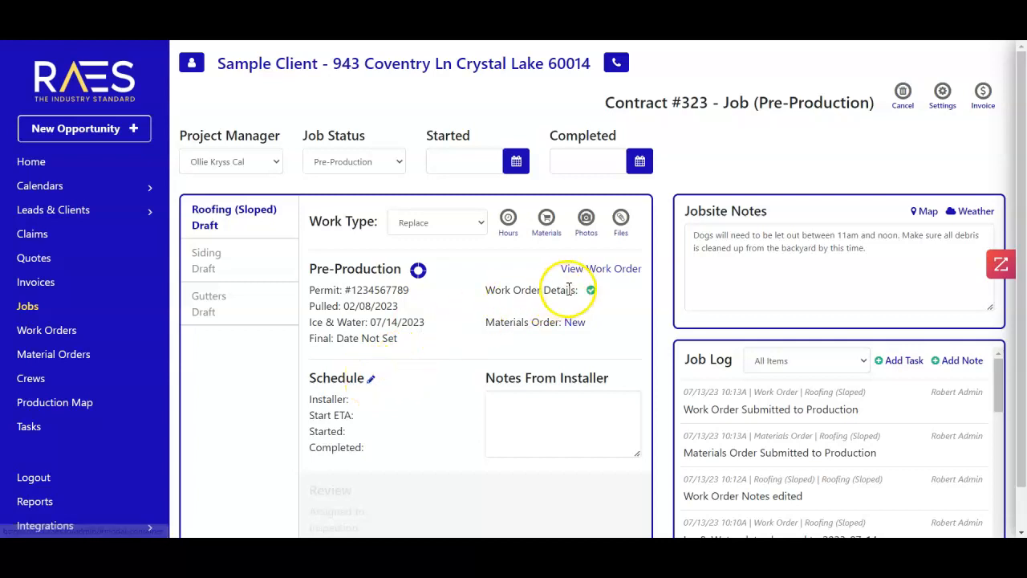
# - Review the full Roofing (Sloped) work order, including logistics, photos, worksheet and notes, and return to the job
pyautogui.click(591, 269)
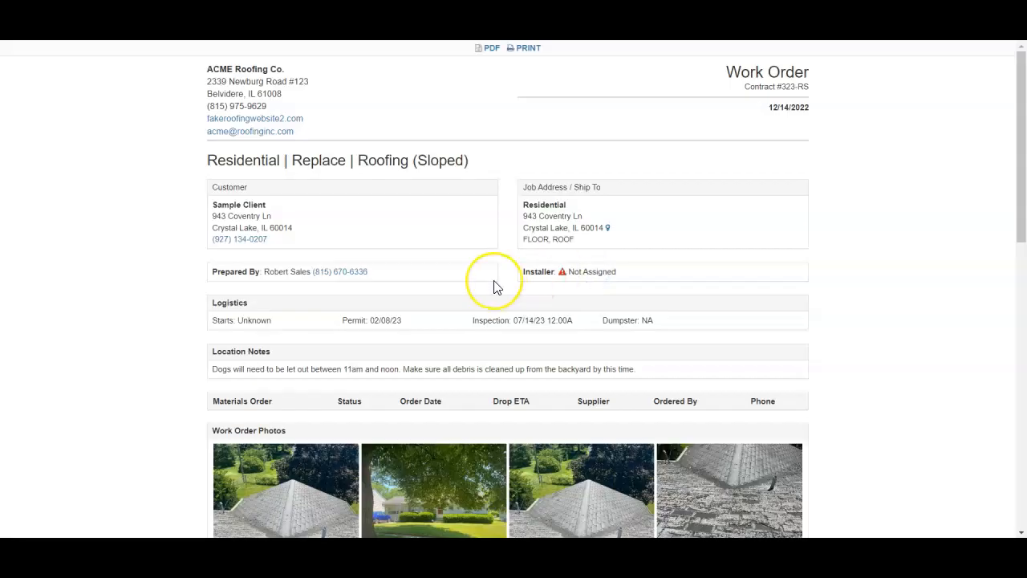
pyautogui.scroll(-3, 493, 285)
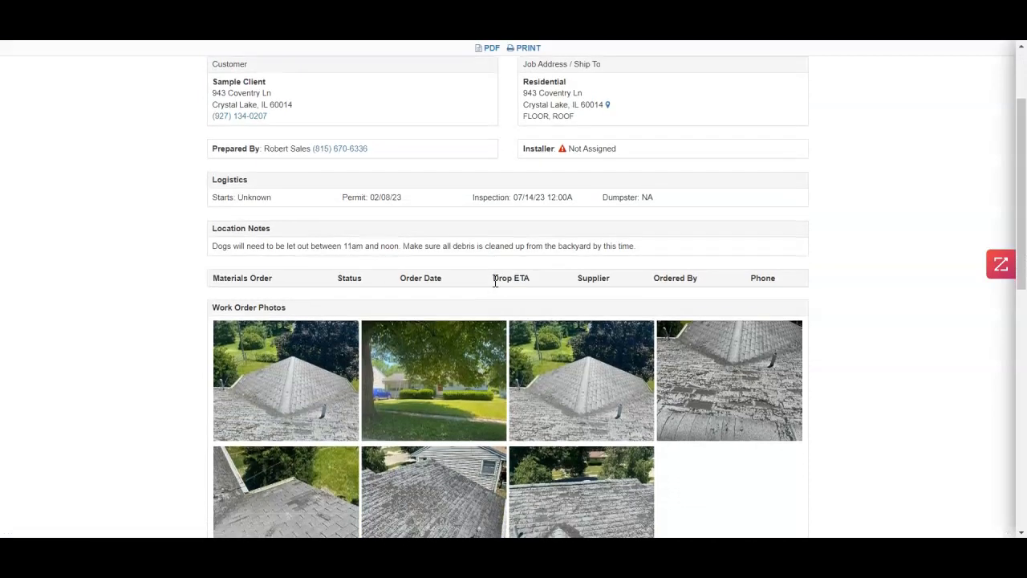
pyautogui.scroll(-6, 495, 287)
pyautogui.scroll(-5, 495, 288)
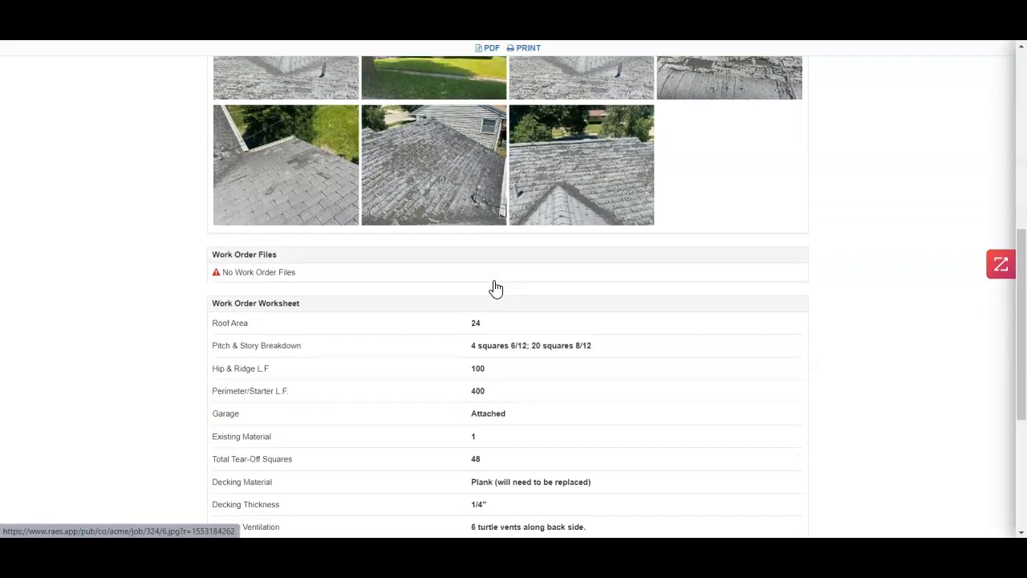
pyautogui.scroll(-3, 495, 288)
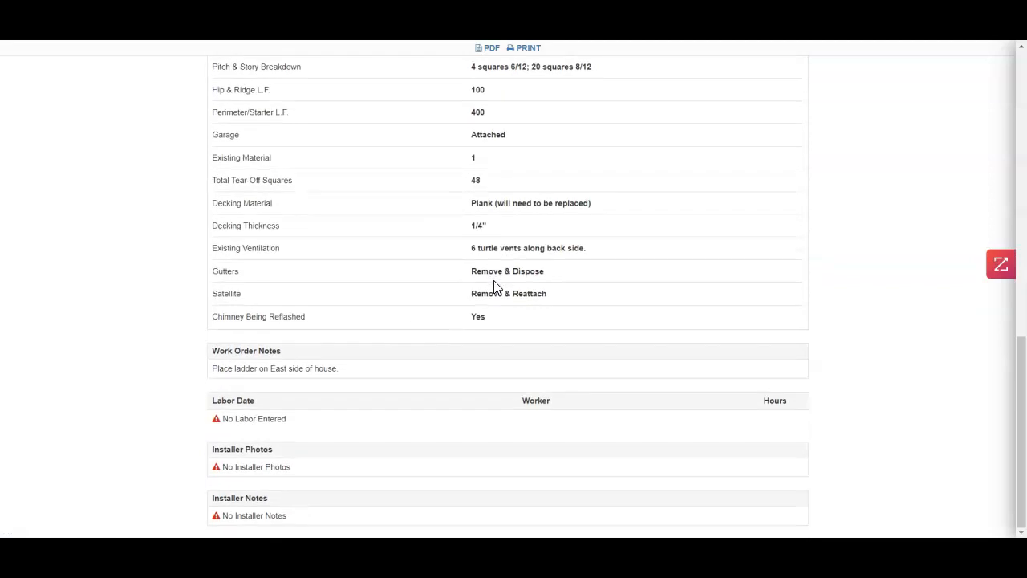
pyautogui.click(578, 16)
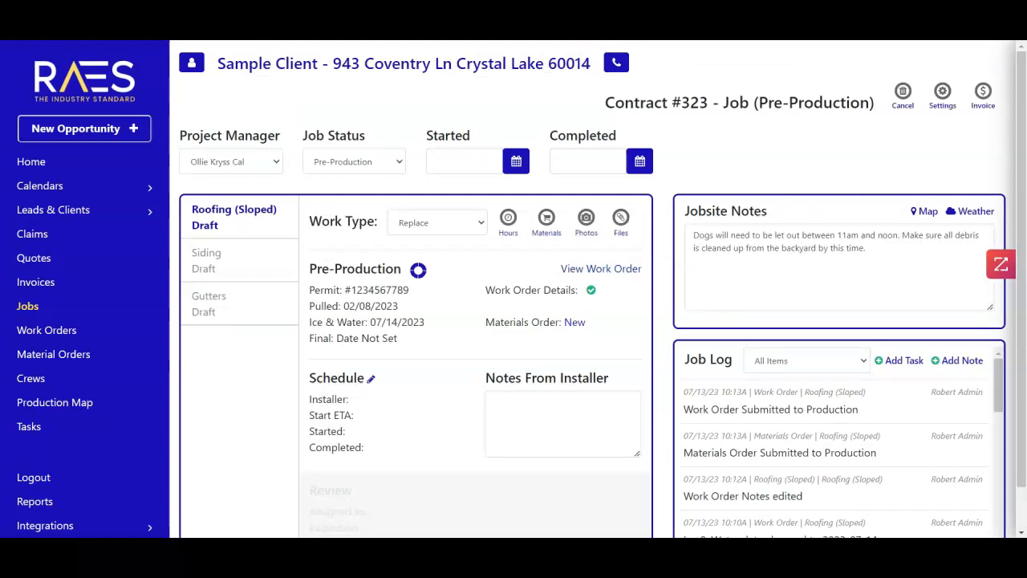
# - Schedule the Roofing (Sloped) work order with the subcontractor as installer and a Start ETA of 07/14/2023, and save the settings
pyautogui.click(371, 378)
pyautogui.click(361, 150)
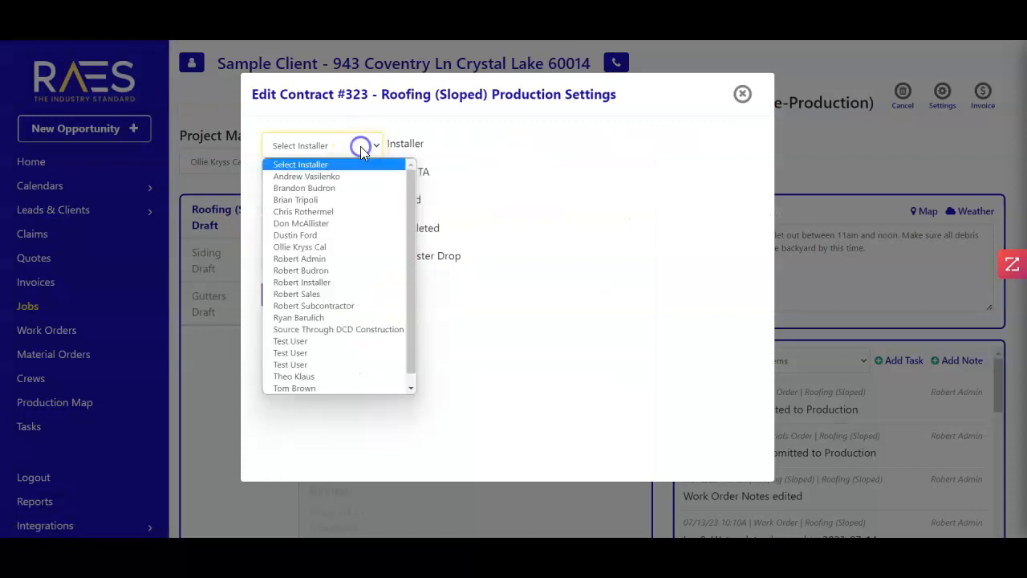
pyautogui.click(341, 308)
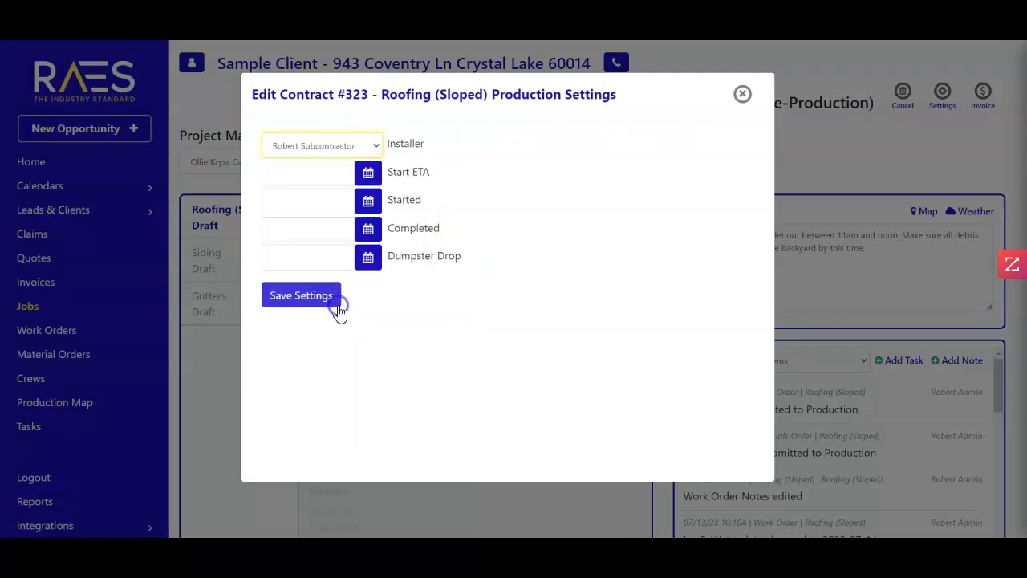
pyautogui.click(373, 173)
pyautogui.click(503, 281)
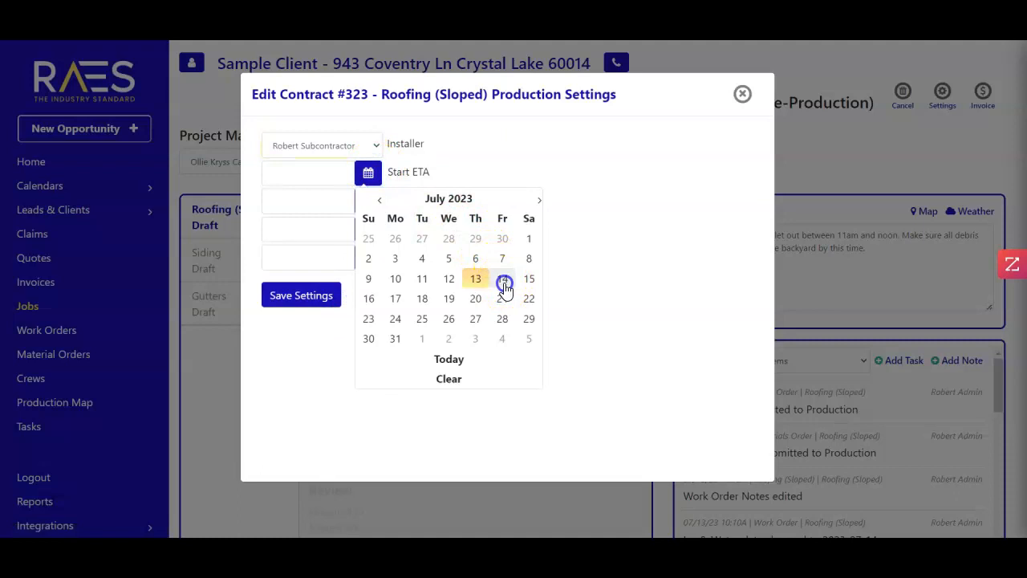
pyautogui.click(321, 301)
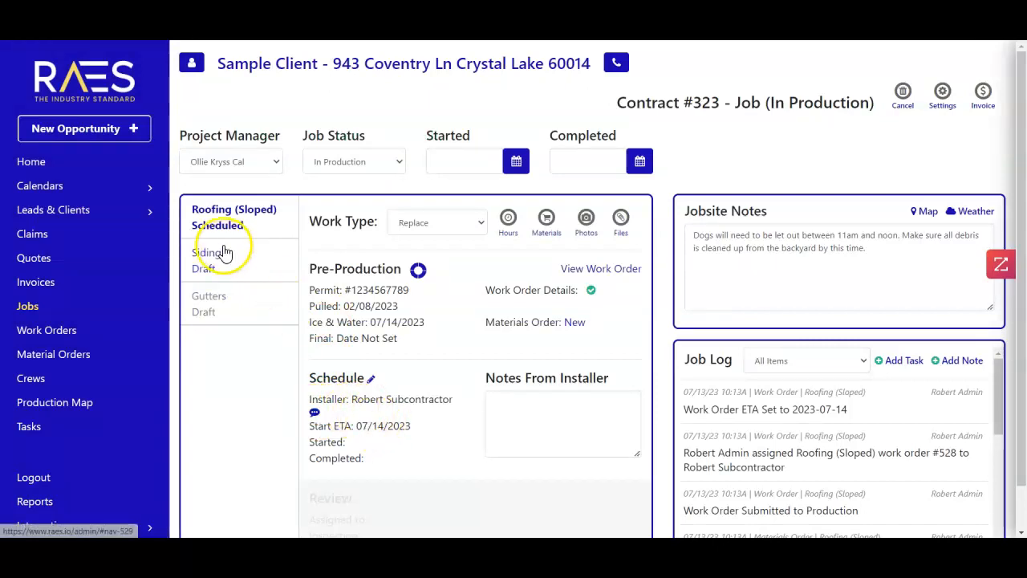
# - Check the sloped roofing job's July 14 entry in the Production Calendar and return to the job
pyautogui.click(87, 189)
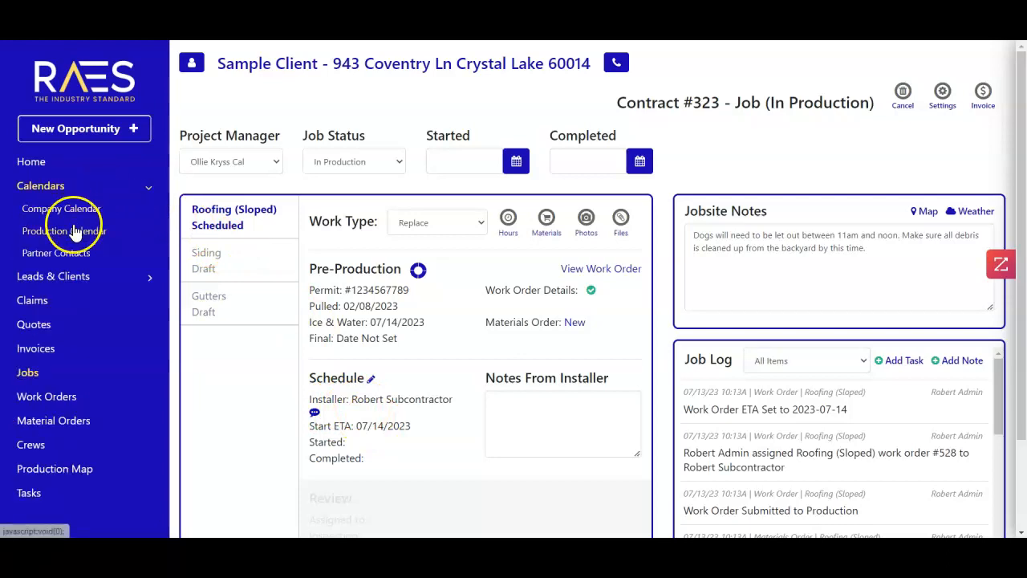
pyautogui.click(75, 231)
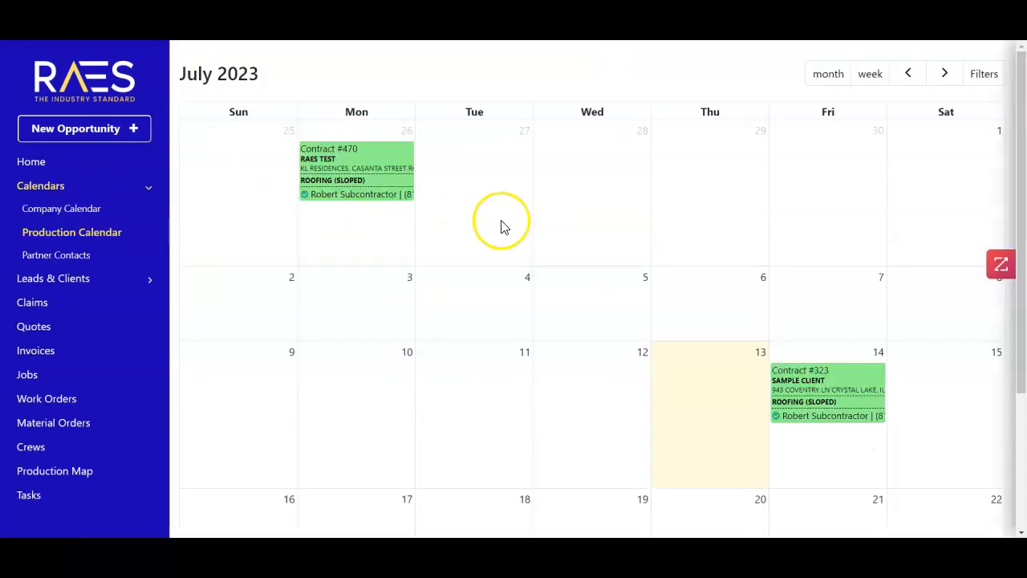
pyautogui.click(801, 384)
pyautogui.click(550, 405)
pyautogui.click(81, 378)
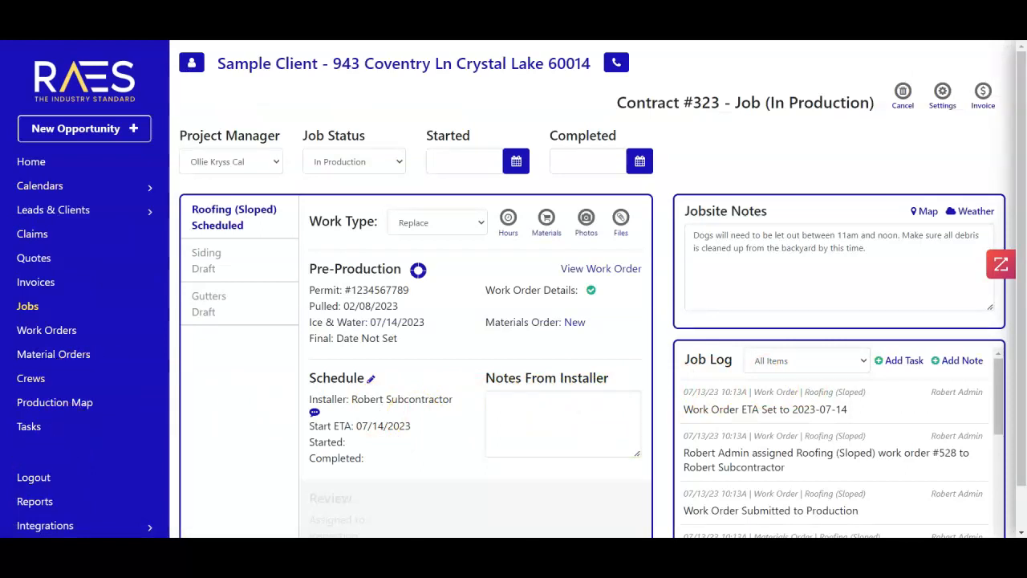